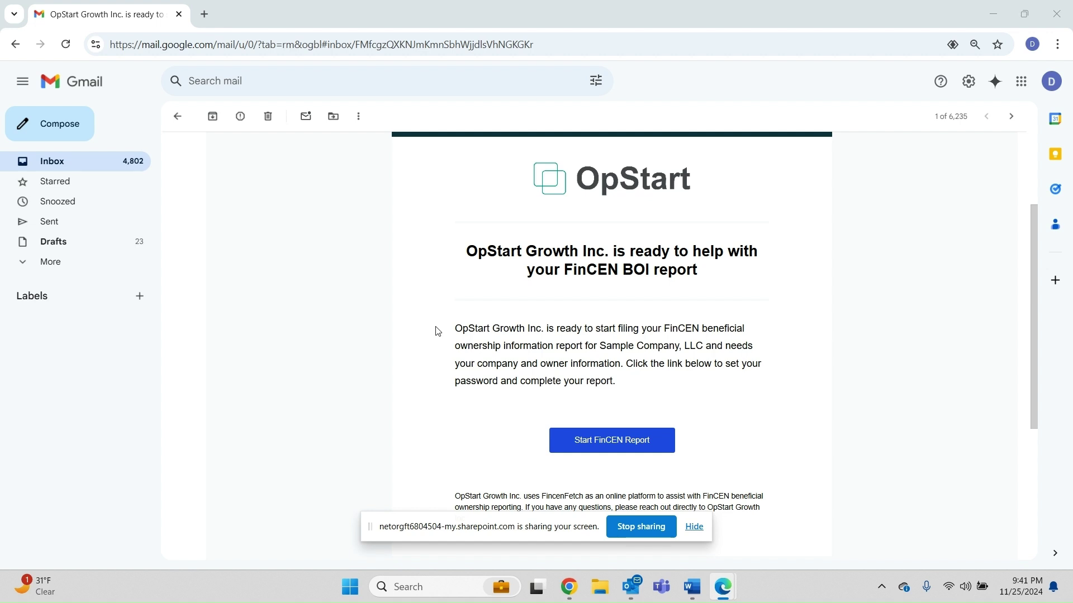
# Dismiss the screen-sharing bar and open the Start FinCEN Report link from the OpStart email
pyautogui.click(694, 528)
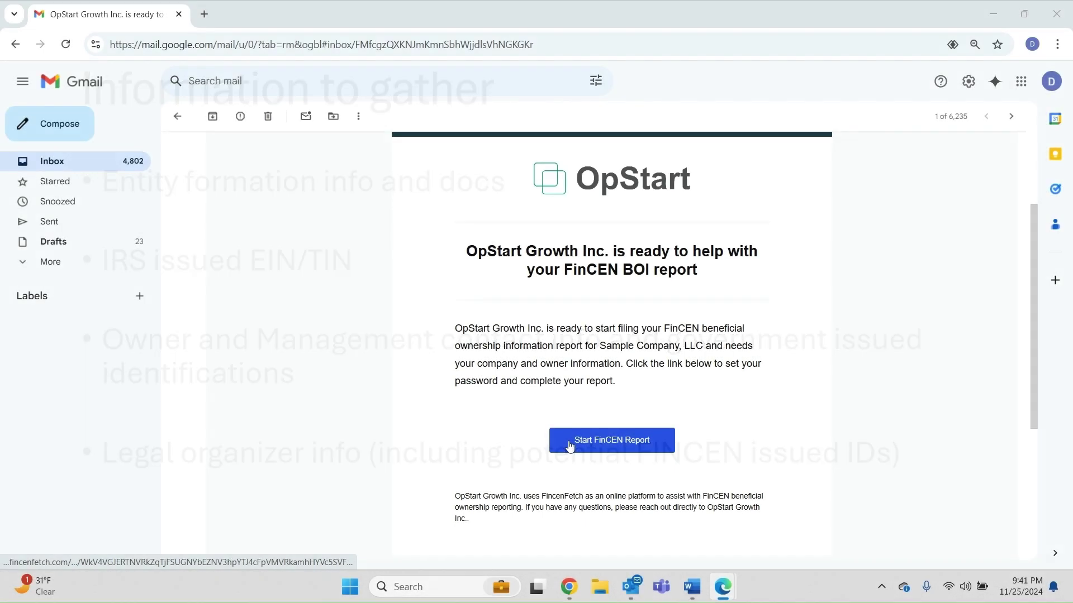
pyautogui.click(571, 441)
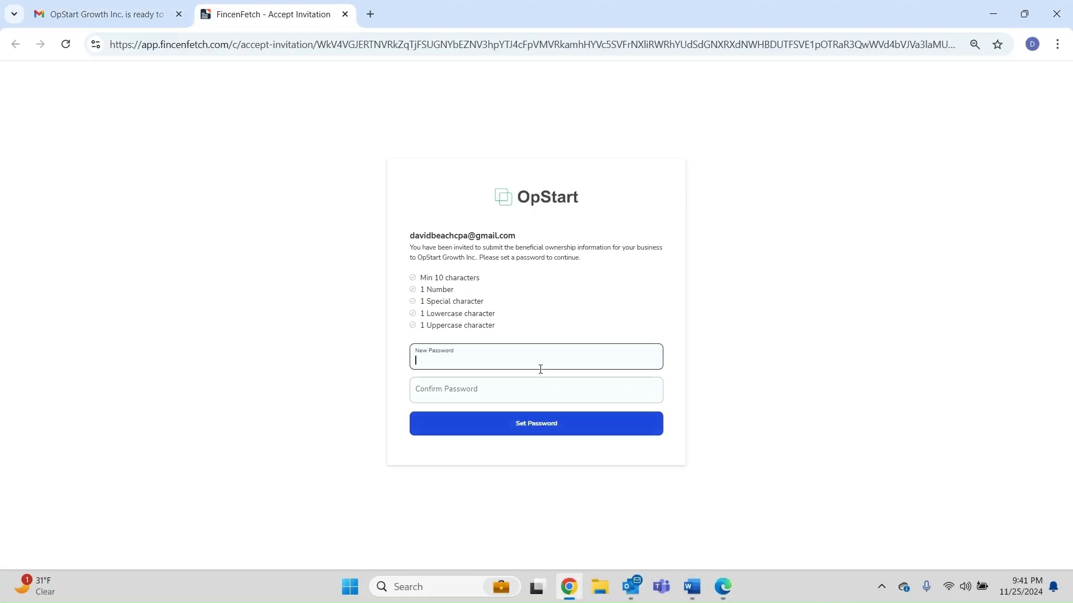
# Create and confirm a new FincenFetch account password that meets all the requirements
pyautogui.write('••••••••••')
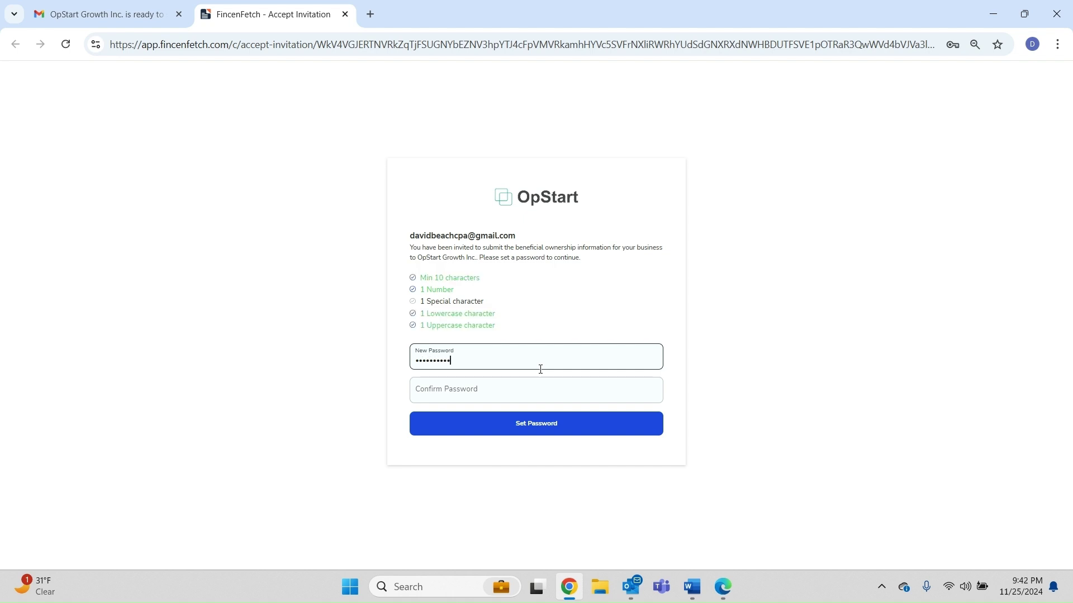
pyautogui.write('•')
pyautogui.press('Tab')
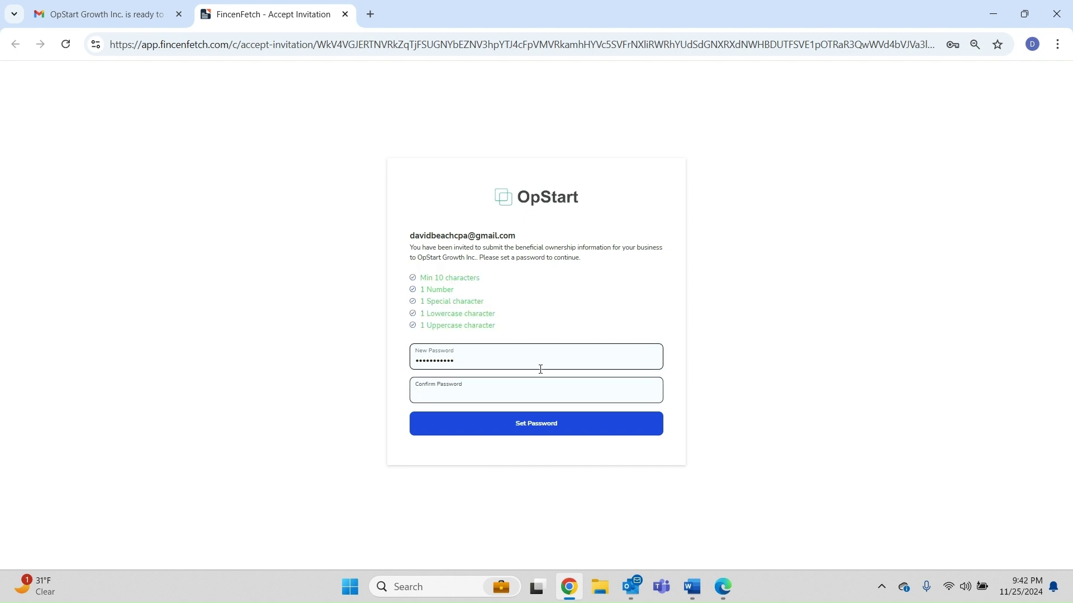
pyautogui.write('••••••')
pyautogui.click(524, 423)
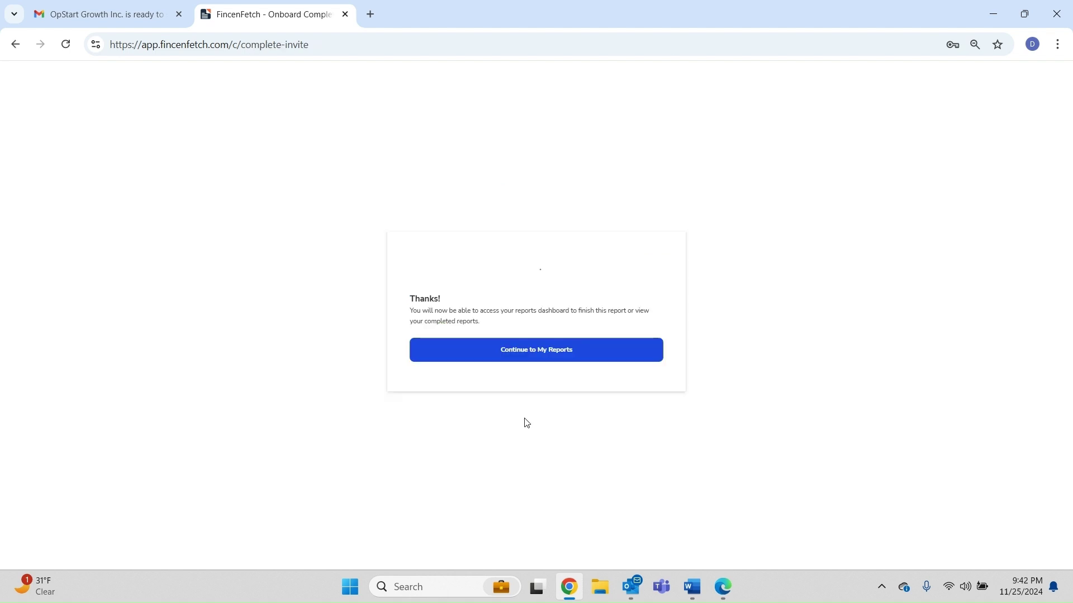
# Go to My Reports, step through the welcome tour to Finish, and open the Sample Company, LLC report
pyautogui.click(524, 364)
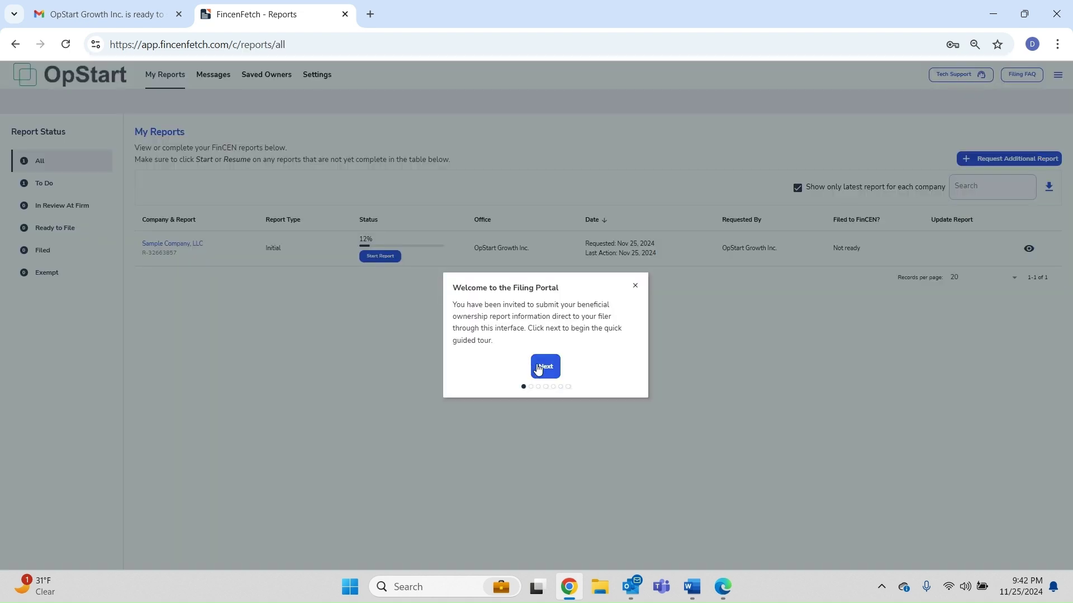
pyautogui.click(544, 368)
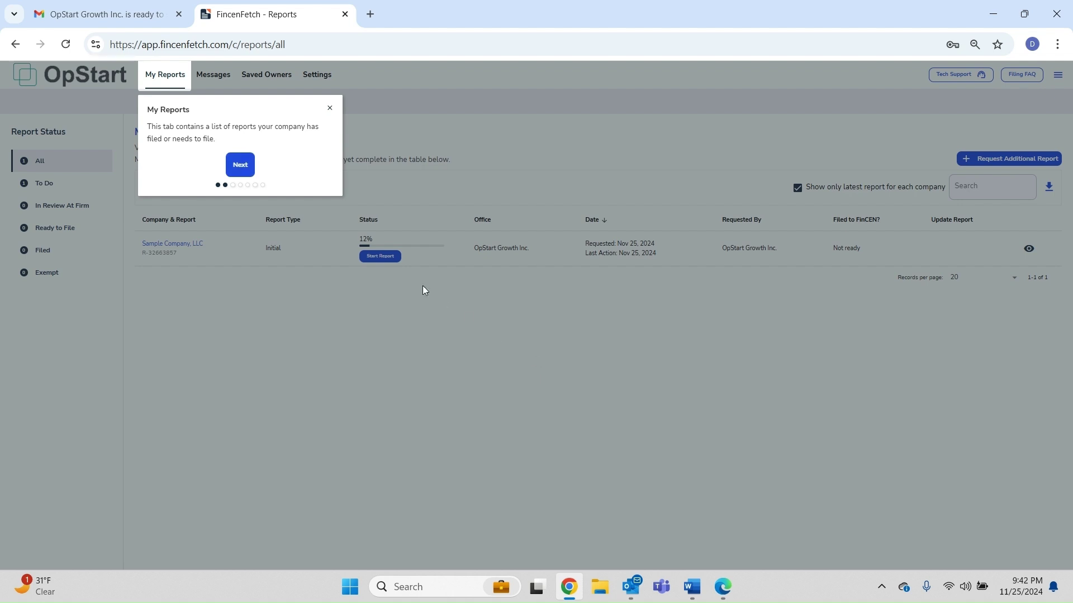
pyautogui.click(241, 166)
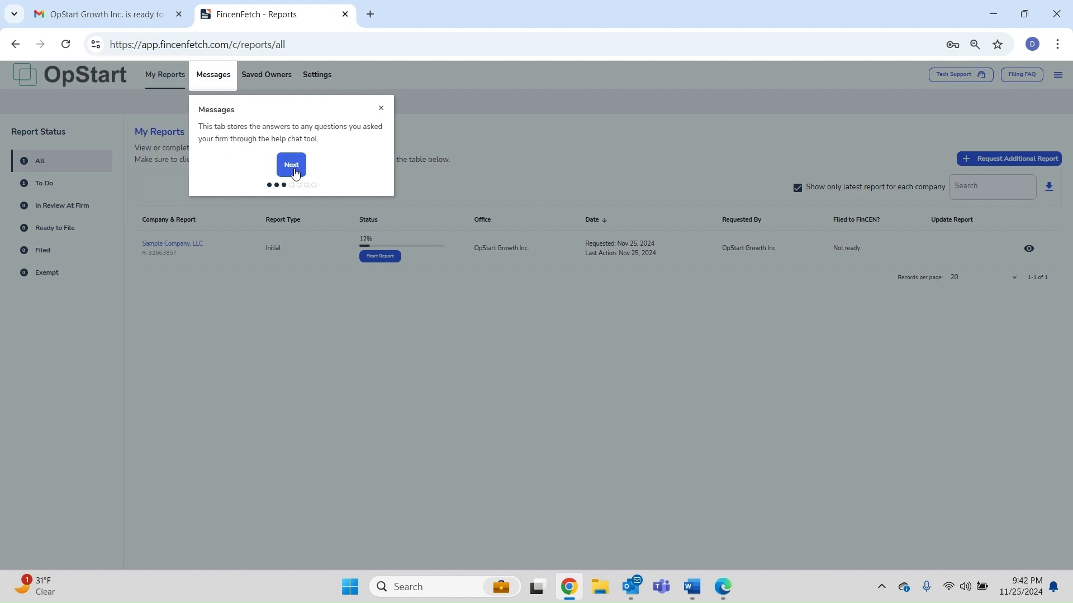
pyautogui.click(291, 167)
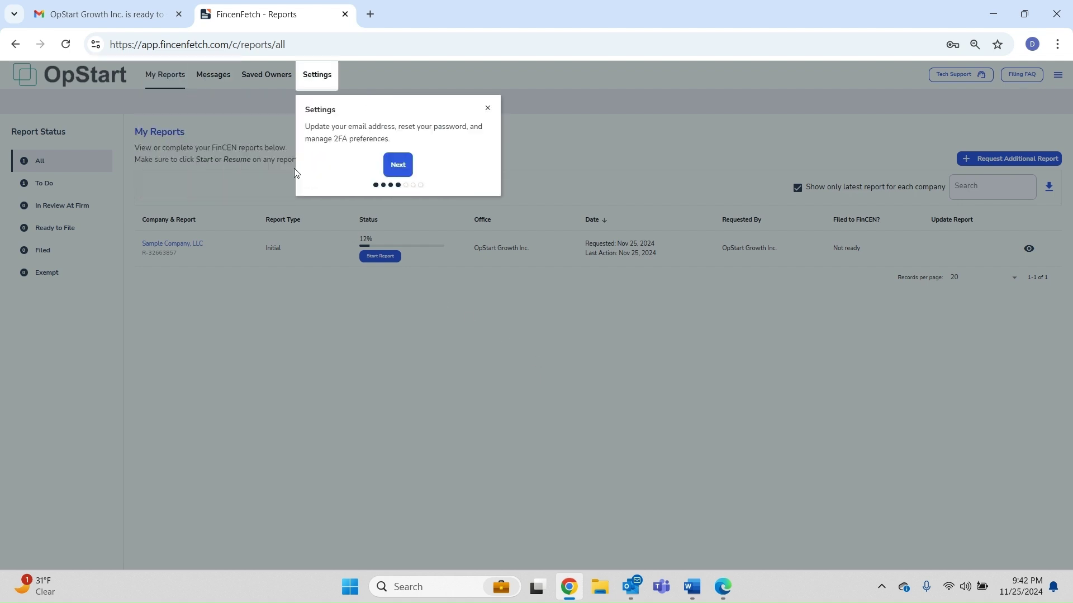
pyautogui.click(398, 165)
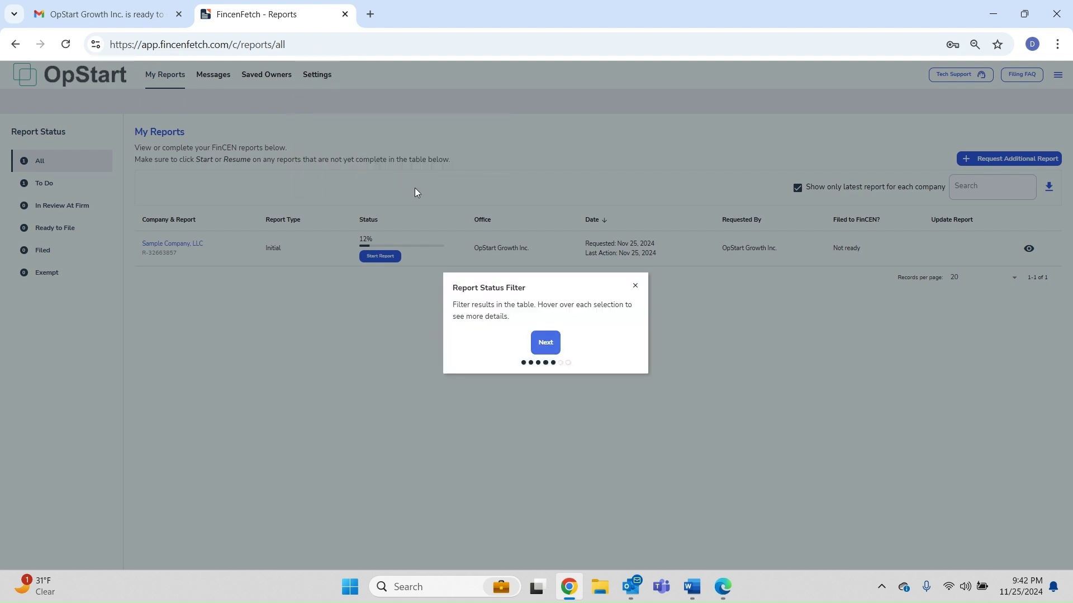
pyautogui.click(546, 344)
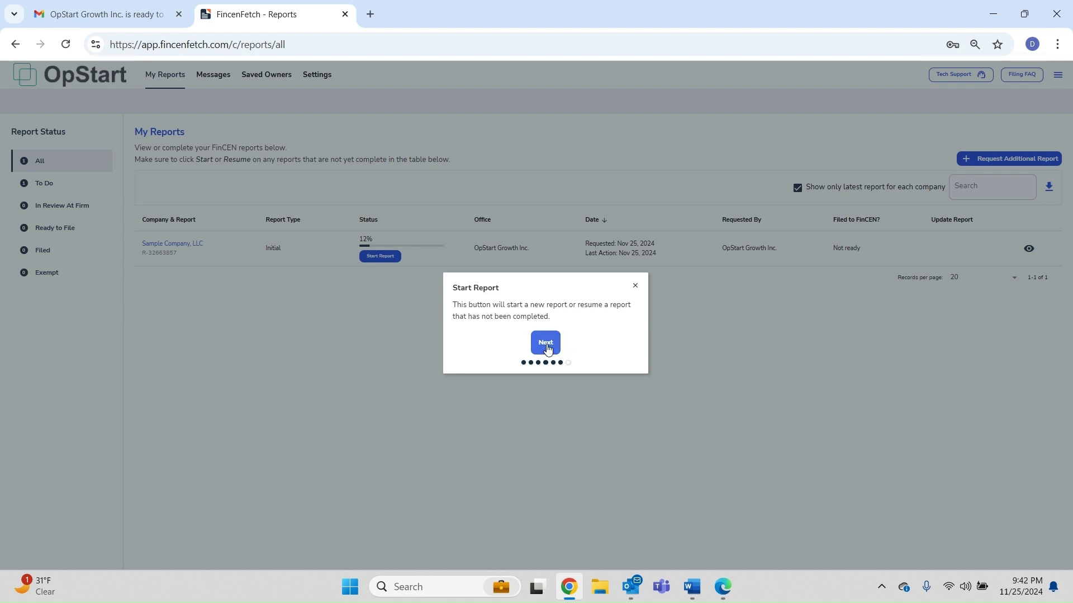
pyautogui.click(546, 344)
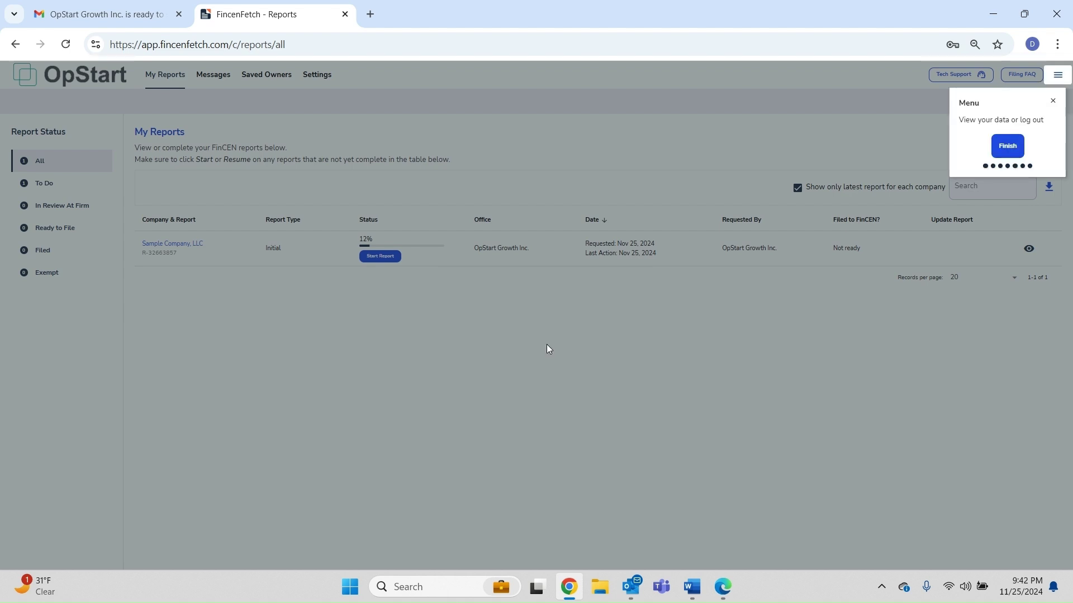
pyautogui.click(1010, 149)
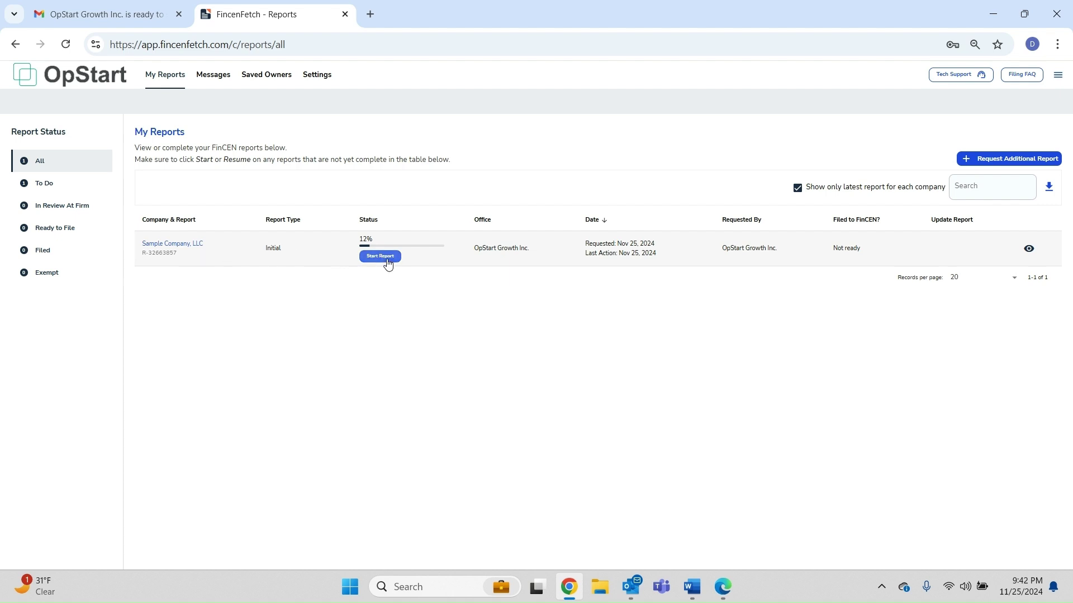
pyautogui.click(387, 259)
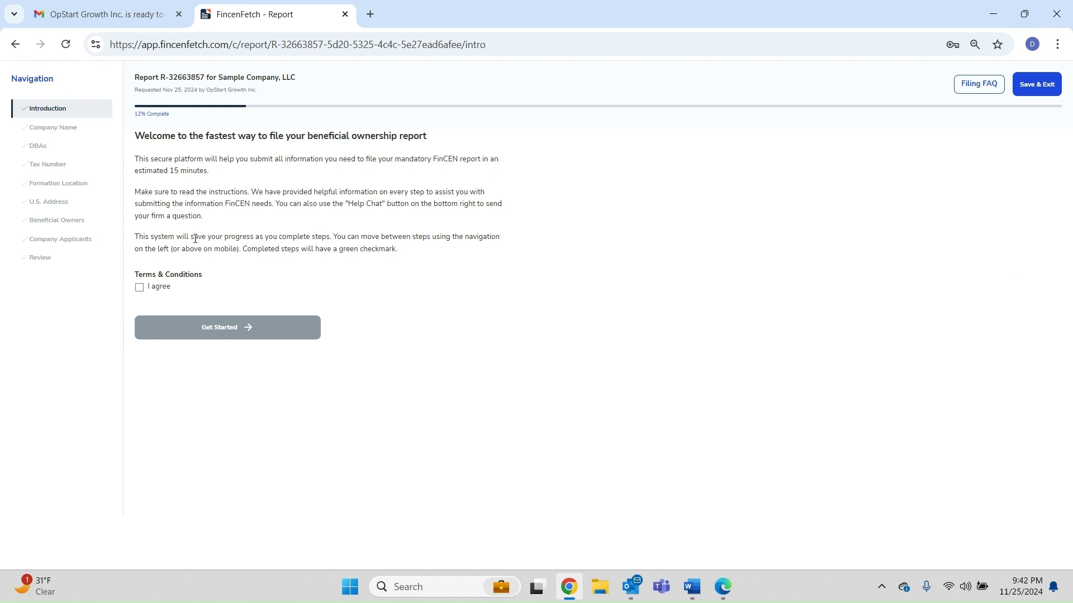
# Agree to the terms, begin the report, and set Company Type to LLC
pyautogui.click(148, 287)
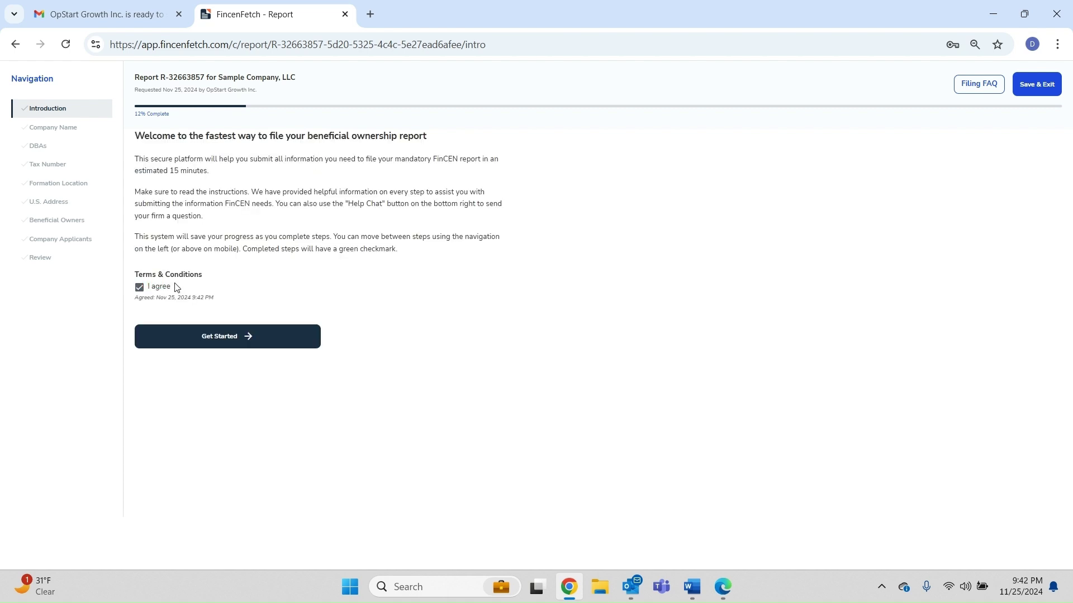
pyautogui.click(217, 336)
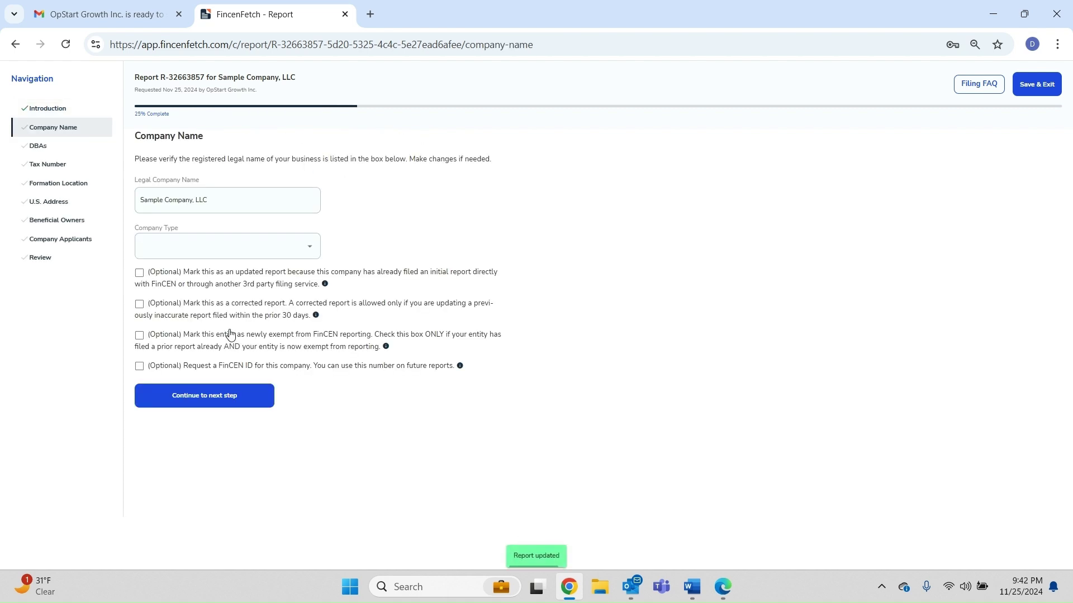
pyautogui.click(227, 198)
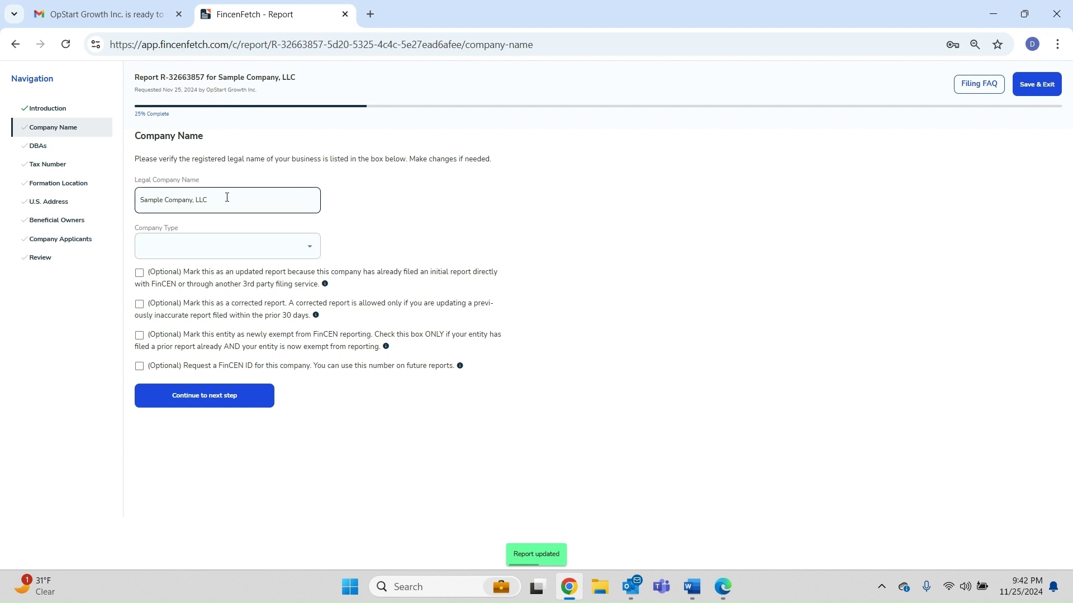
pyautogui.click(311, 254)
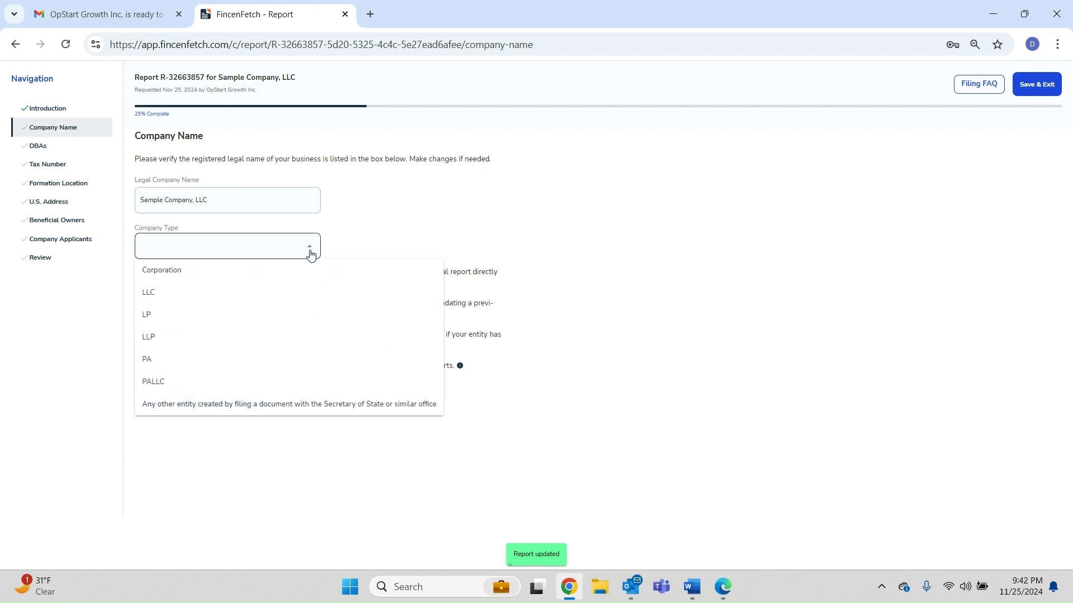
pyautogui.click(228, 295)
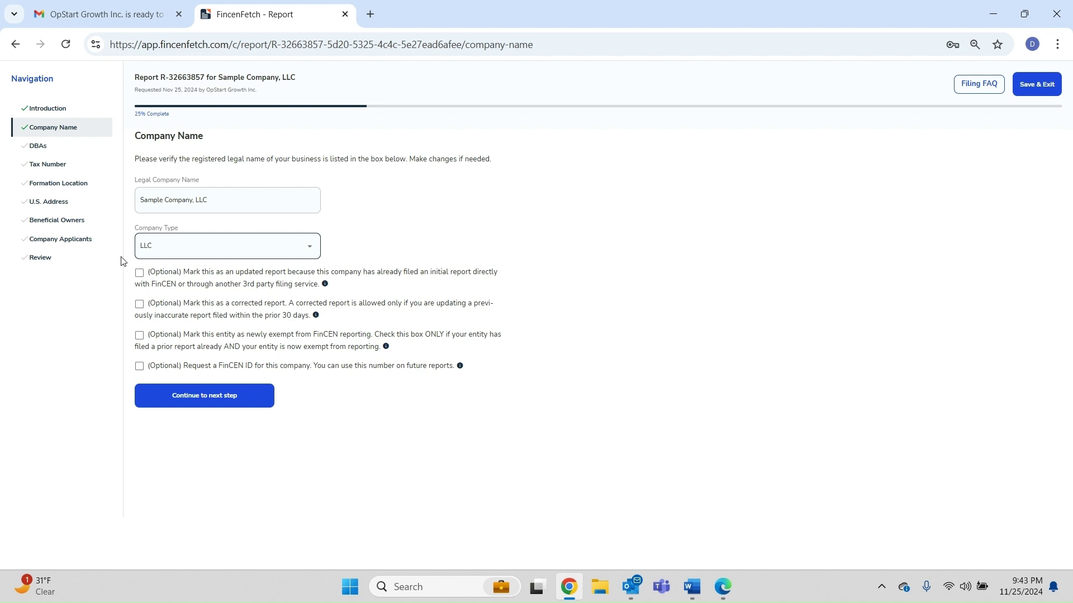
# Save the company name and answer that the company has no DBAs
pyautogui.click(226, 402)
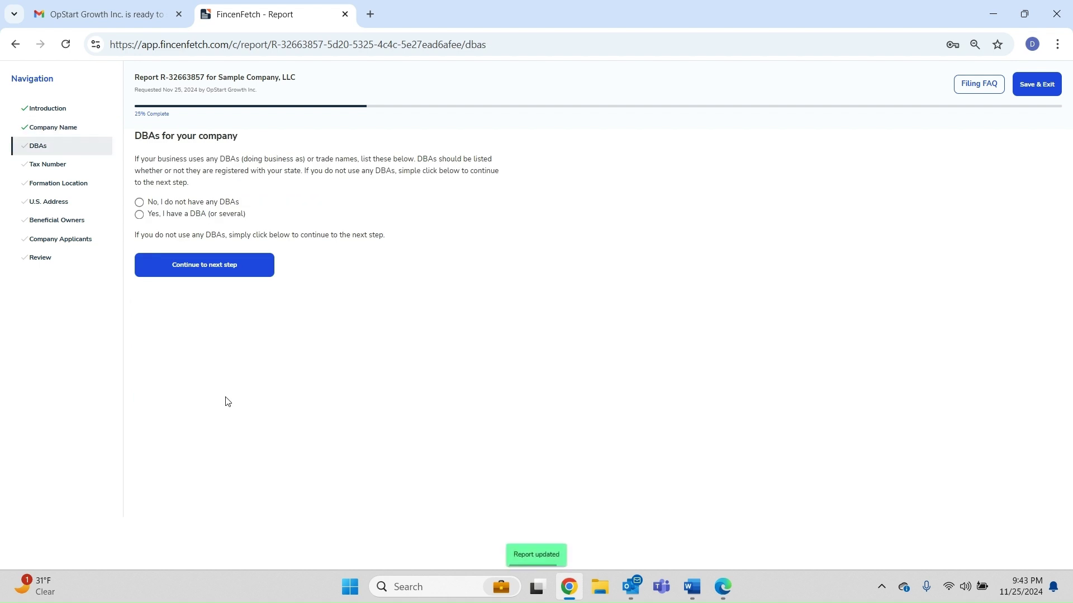
pyautogui.click(139, 214)
pyautogui.click(168, 259)
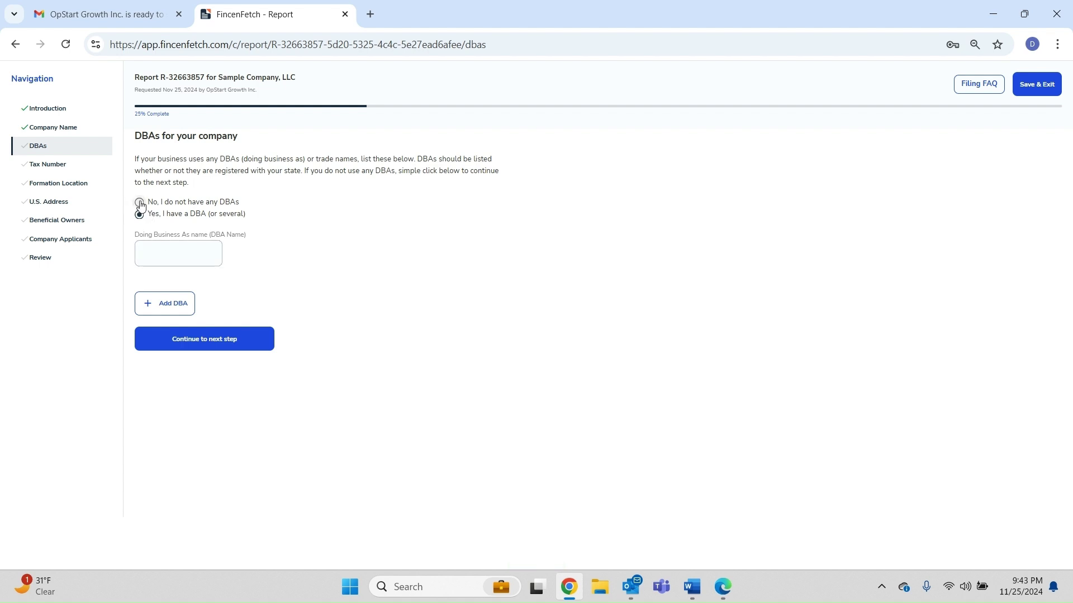
pyautogui.click(139, 202)
pyautogui.click(186, 274)
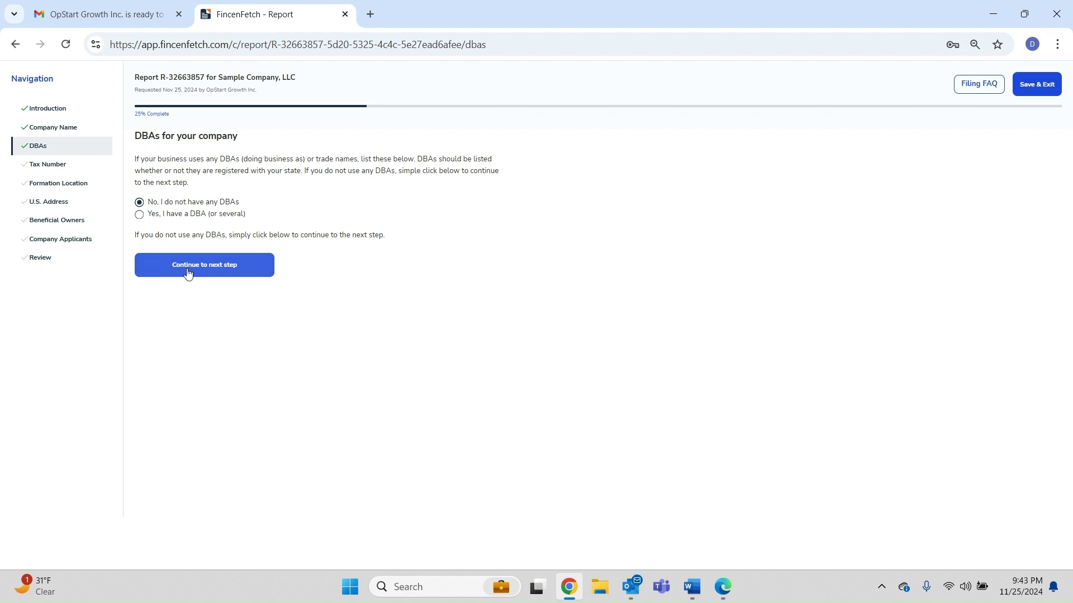
pyautogui.click(188, 273)
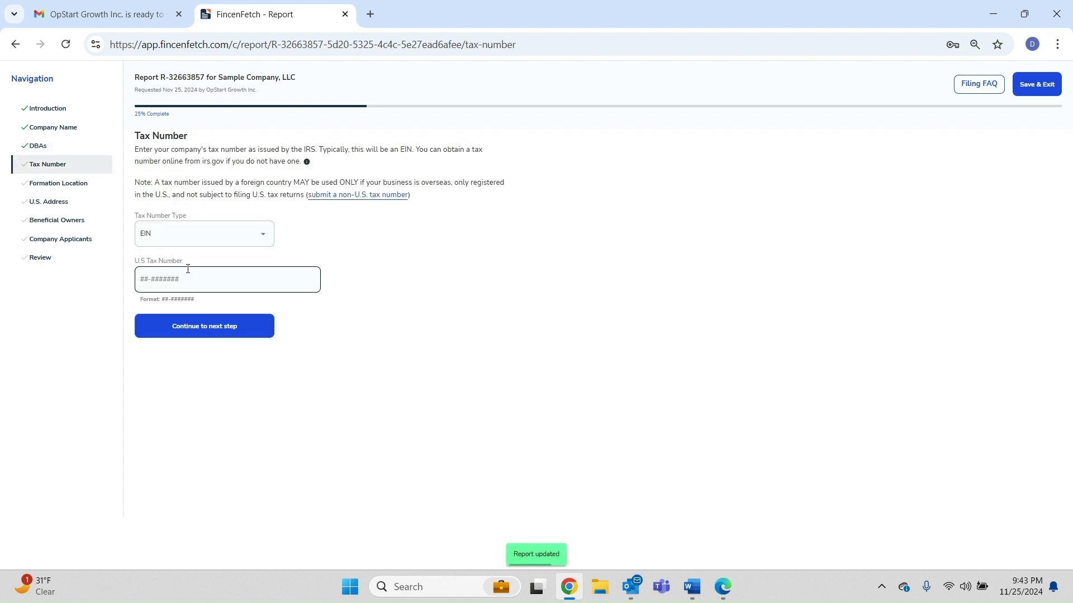
# Keep EIN as the tax number type and enter the company's EIN
pyautogui.click(258, 242)
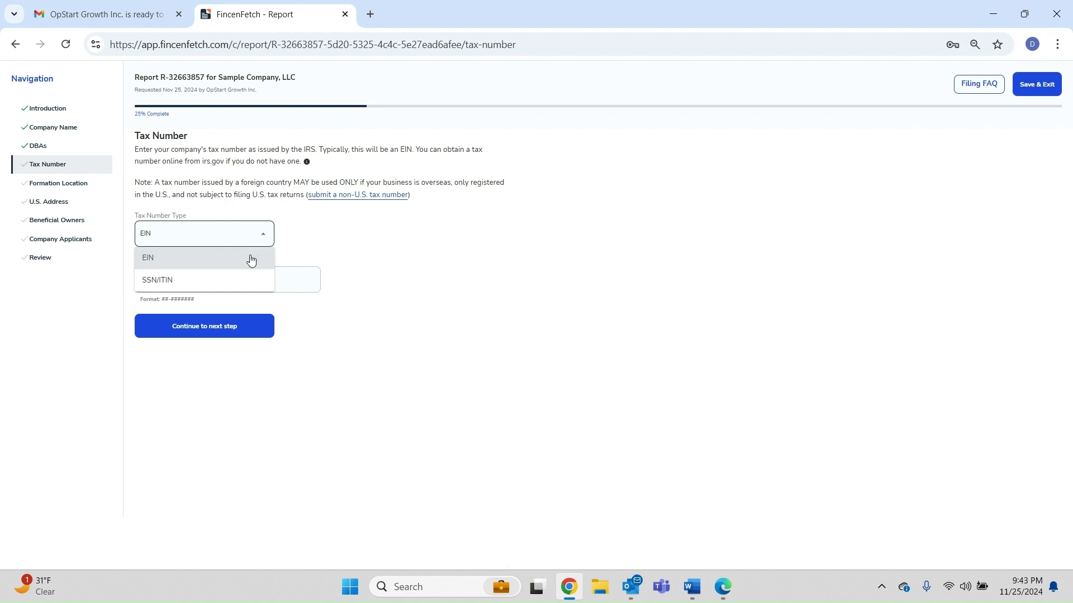
pyautogui.click(251, 260)
pyautogui.click(244, 276)
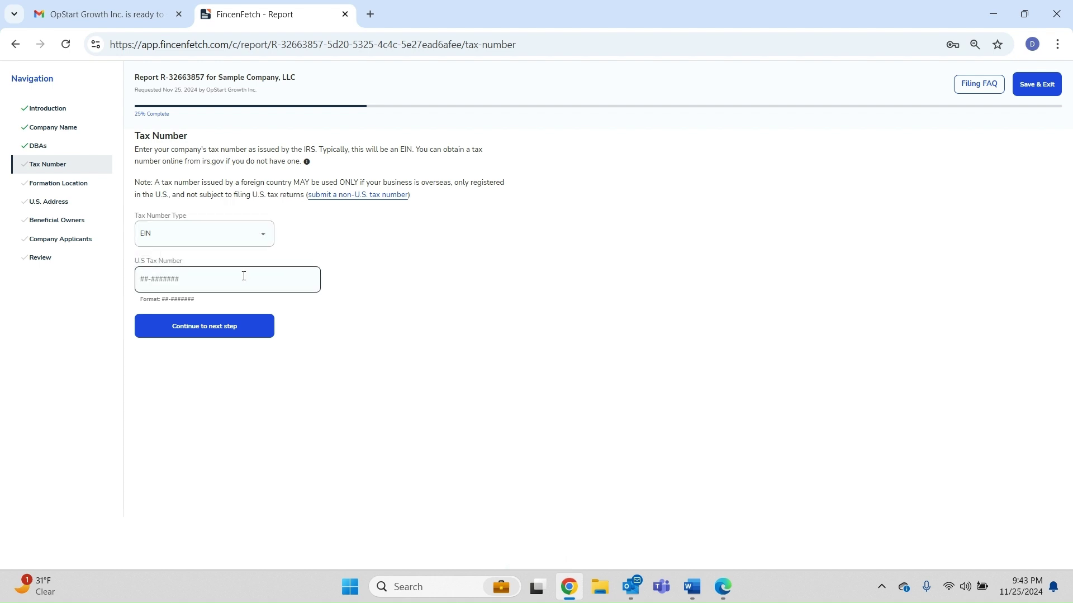
pyautogui.write('99-9999999')
# Record the company as formed inside the U.S., in Delaware
pyautogui.click(213, 327)
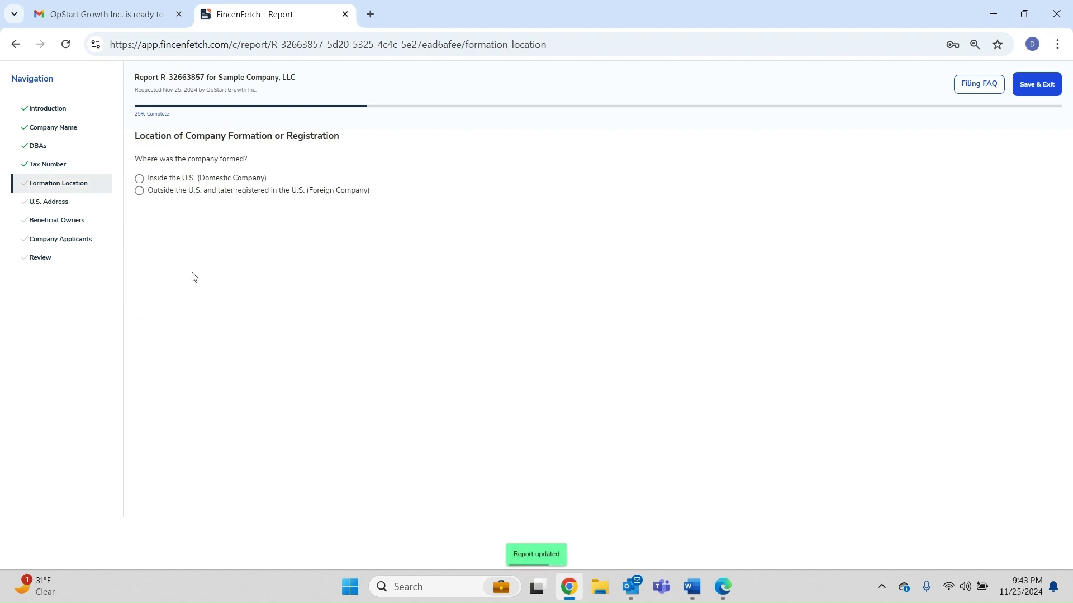
pyautogui.click(140, 180)
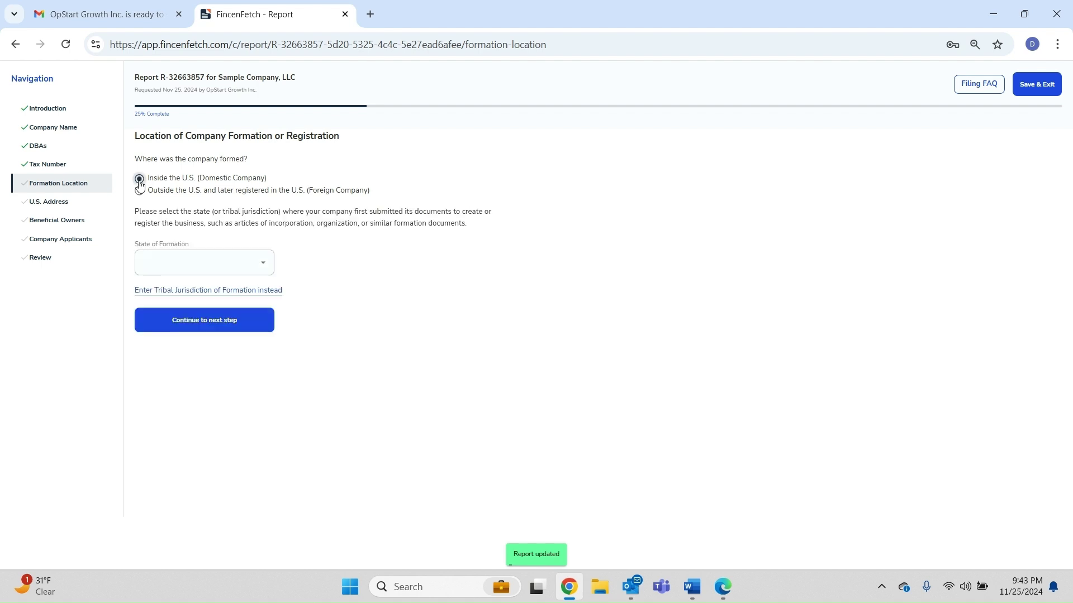
pyautogui.click(259, 265)
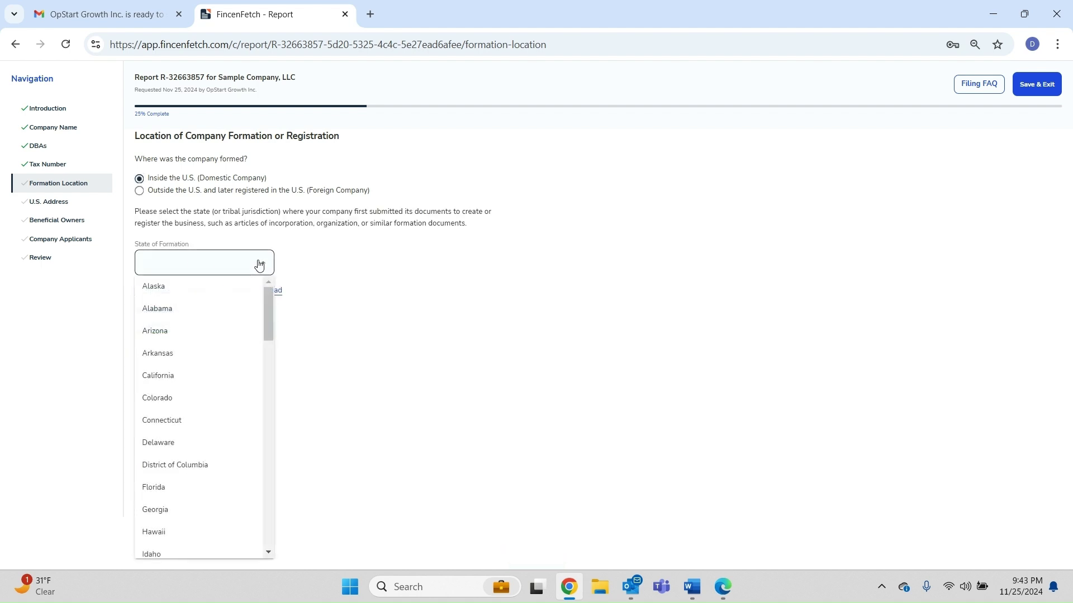
pyautogui.click(185, 443)
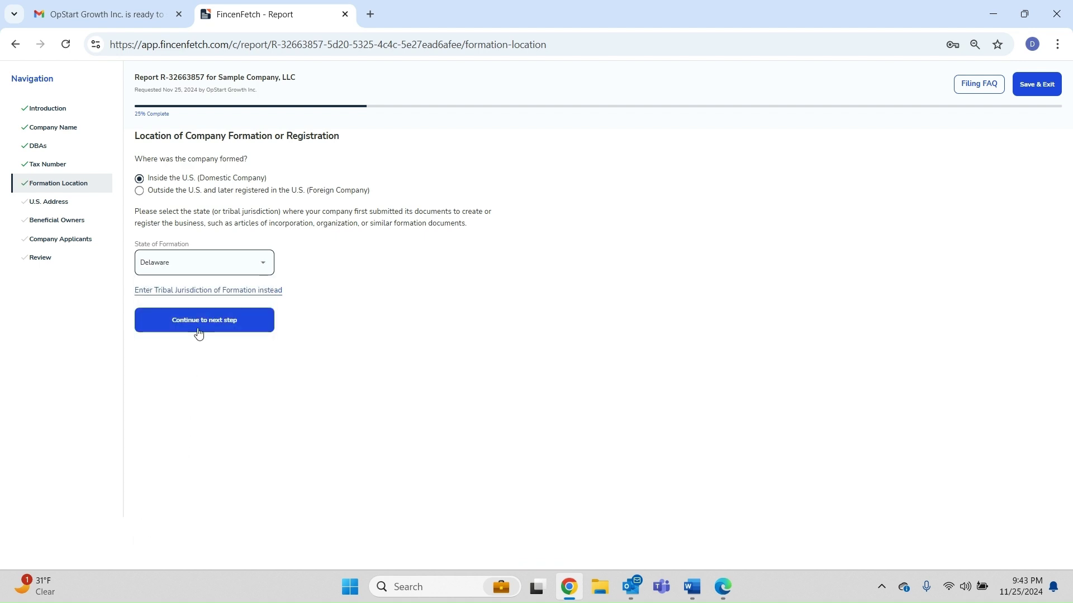
# Fill in the company's U.S. business address: street, city, state and ZIP code
pyautogui.click(200, 323)
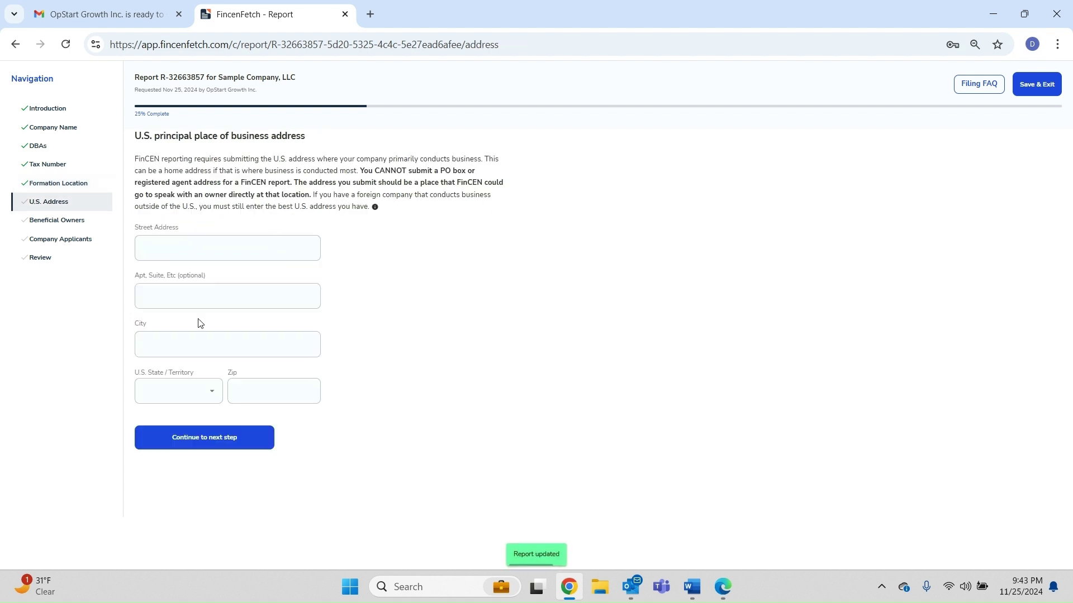
pyautogui.click(199, 251)
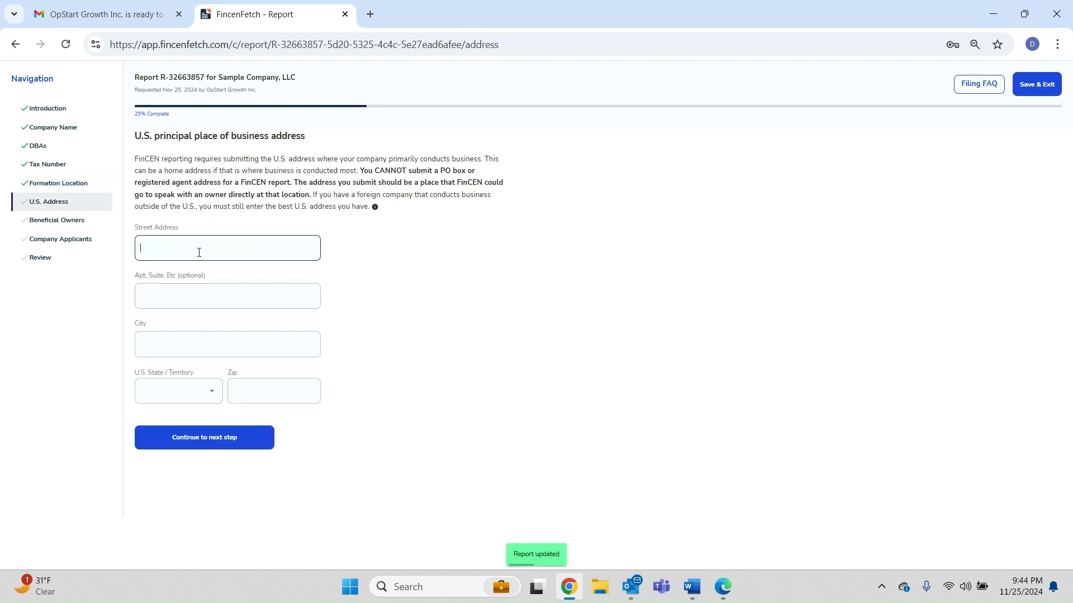
pyautogui.write('115 North 5th ')
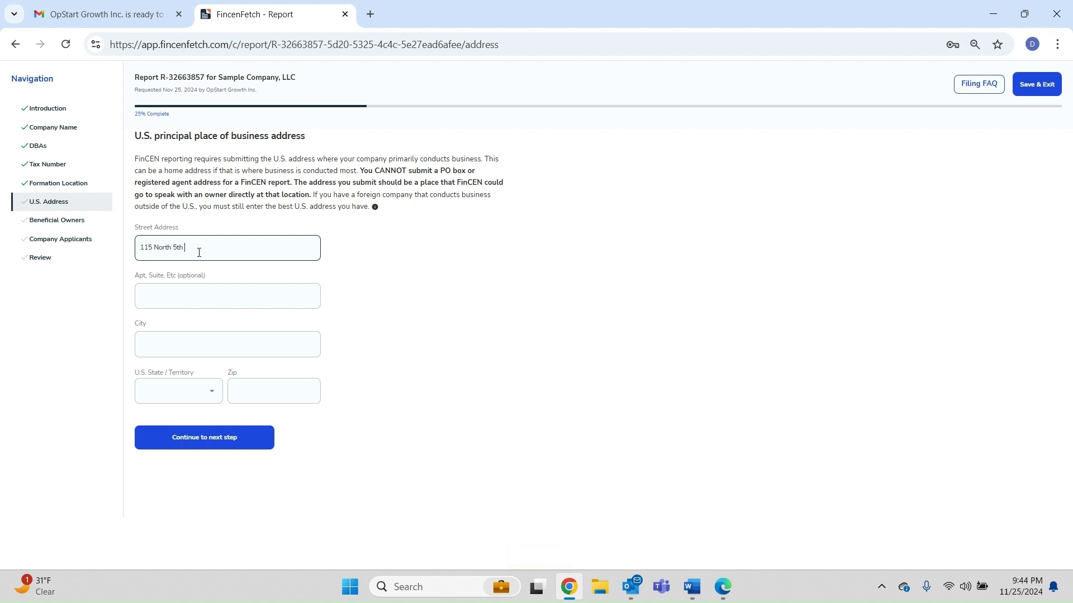
pyautogui.write('Street')
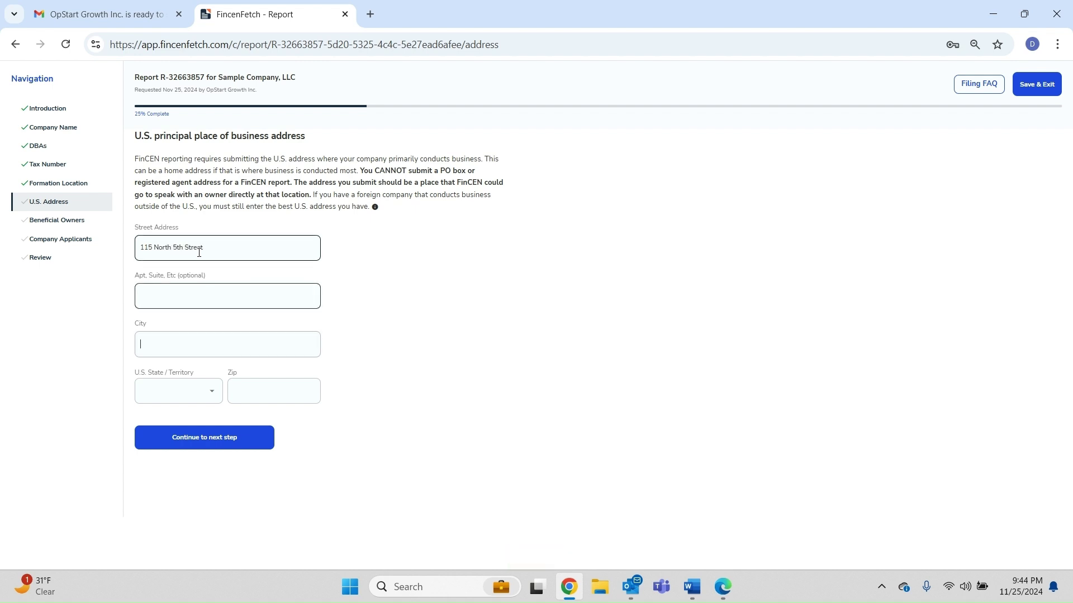
pyautogui.press('Tab')
pyautogui.write('New York')
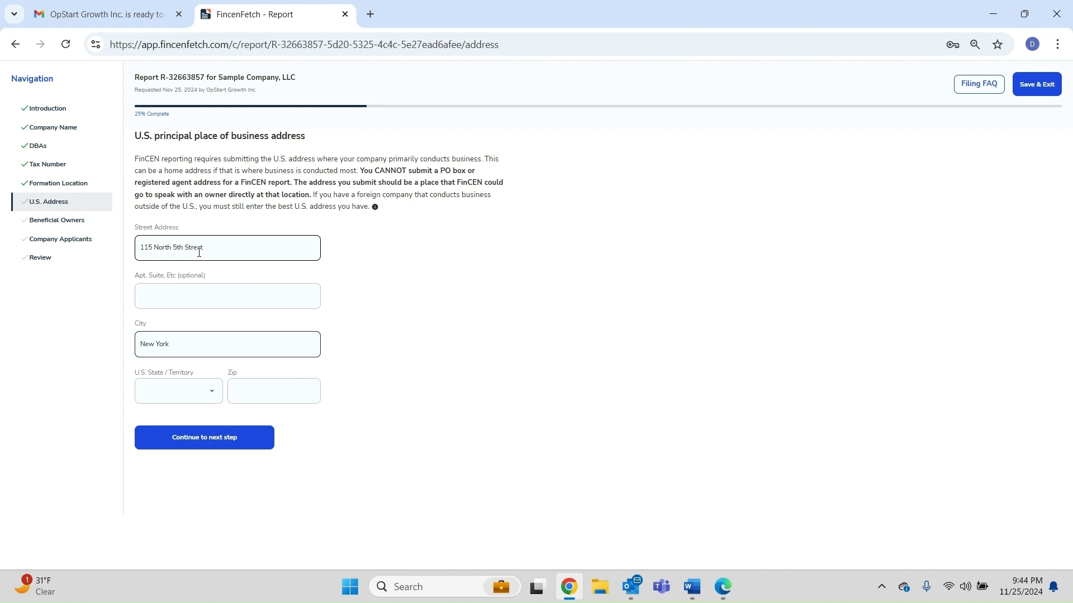
pyautogui.press('Tab')
pyautogui.press('n')
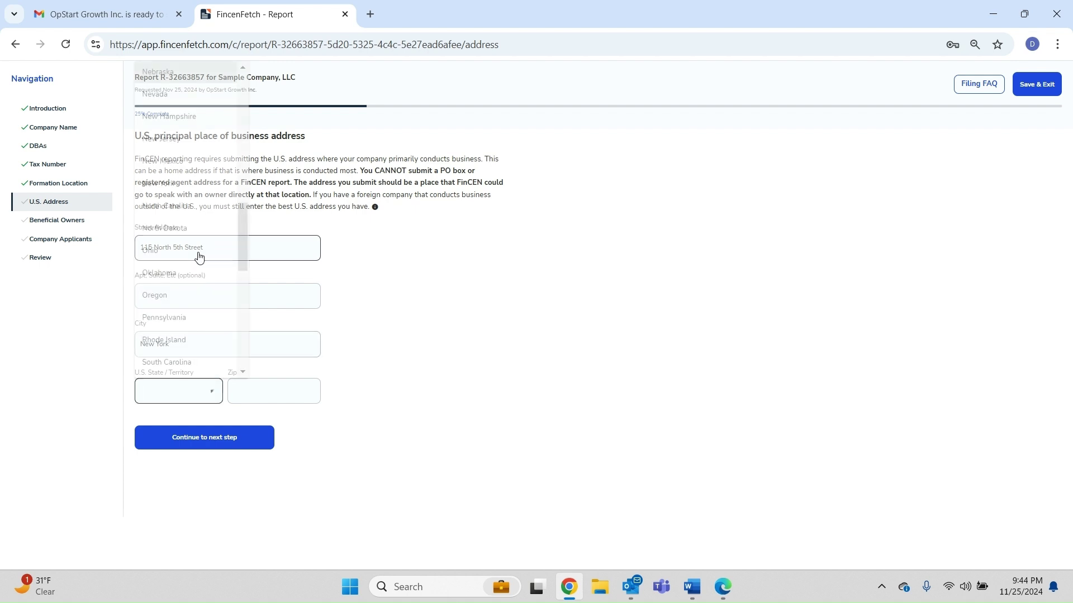
pyautogui.press('Down')
pyautogui.press('Down')
pyautogui.press('Down')
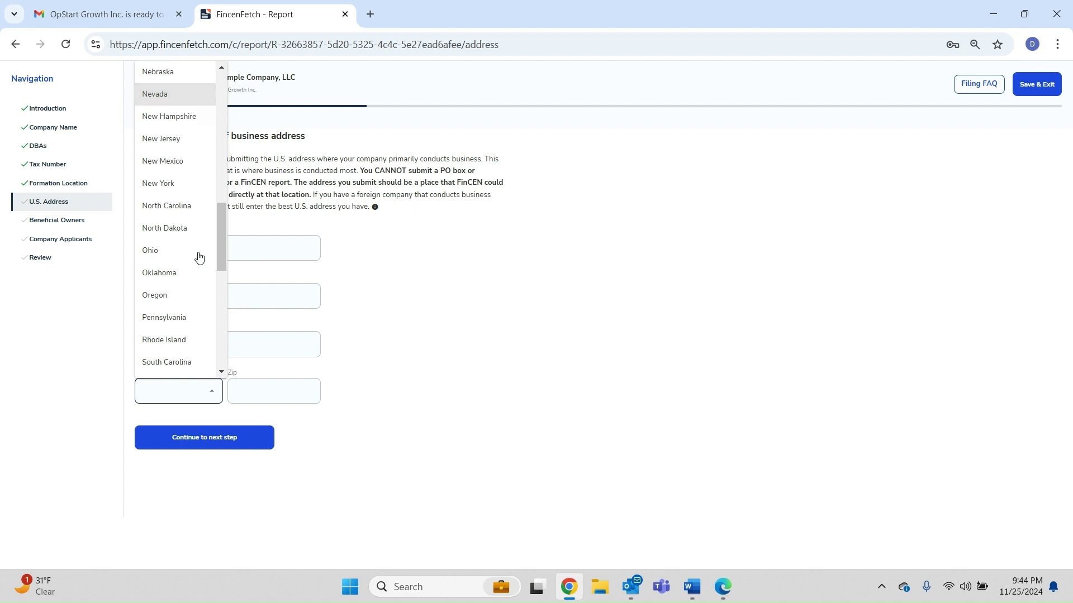
pyautogui.press('Down')
pyautogui.press('Down')
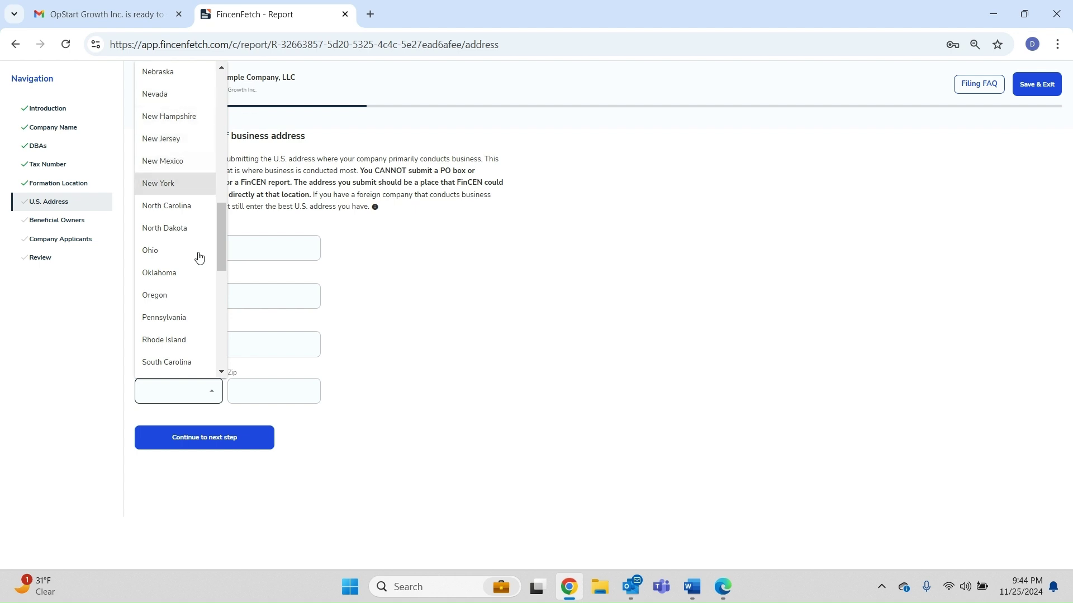
pyautogui.press('Return')
pyautogui.press('Tab')
pyautogui.write('1')
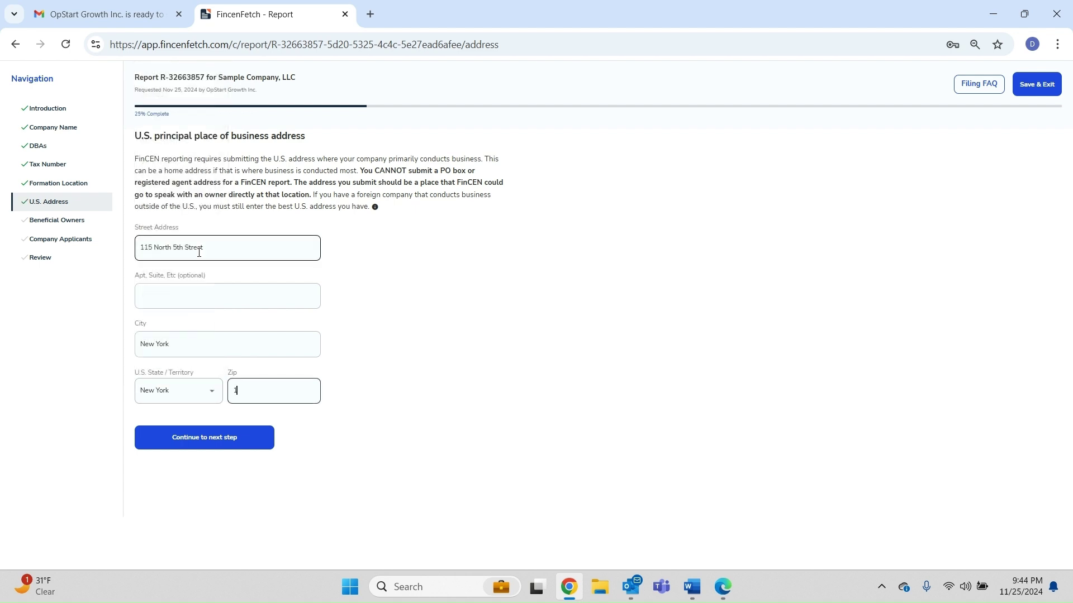
pyautogui.write('2345')
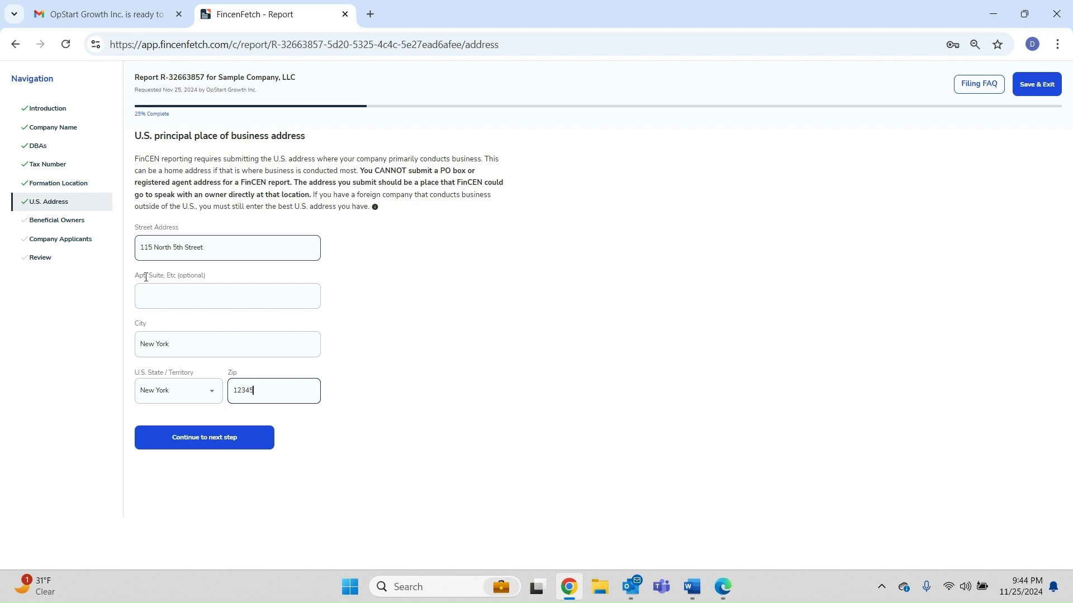
# Save the U.S. address and continue to the Beneficial Owners step
pyautogui.click(174, 449)
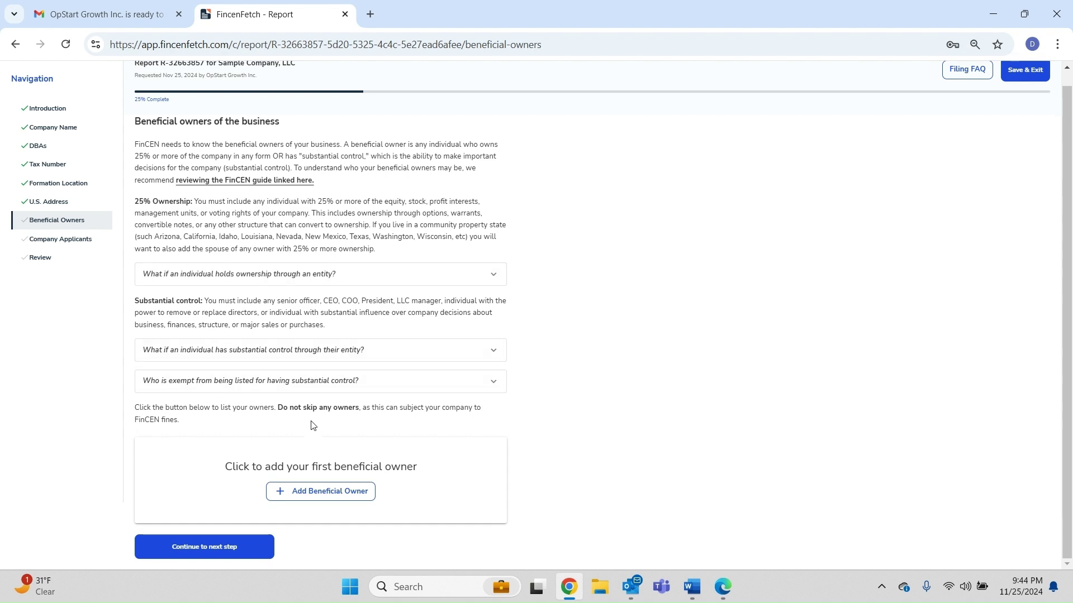
# Add a beneficial owner via Send Link and enter the owner's first name, last name and e-mail
pyautogui.click(306, 490)
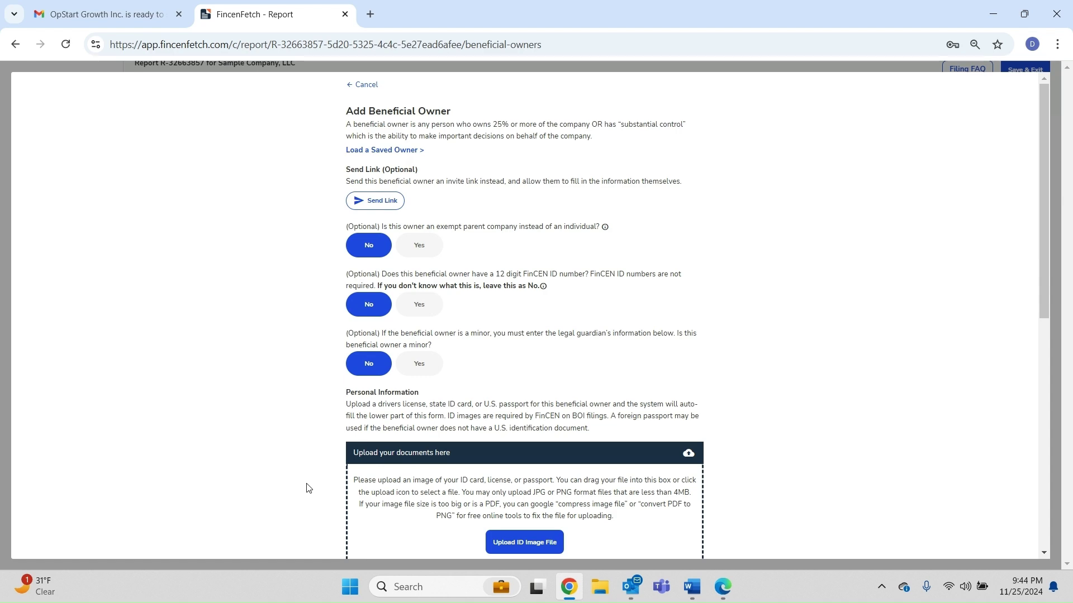
pyautogui.click(373, 204)
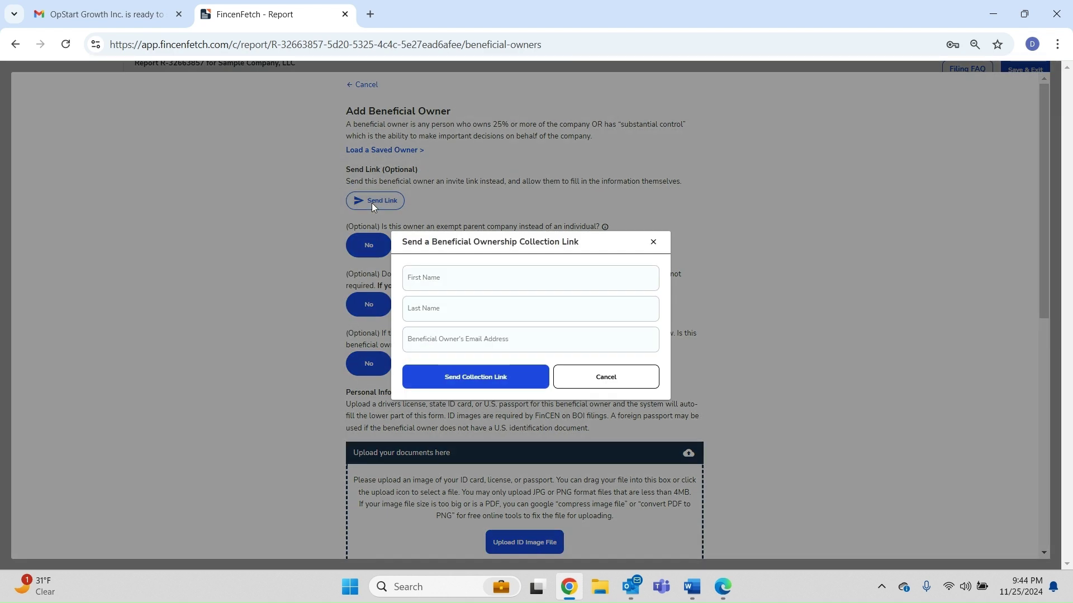
pyautogui.click(446, 281)
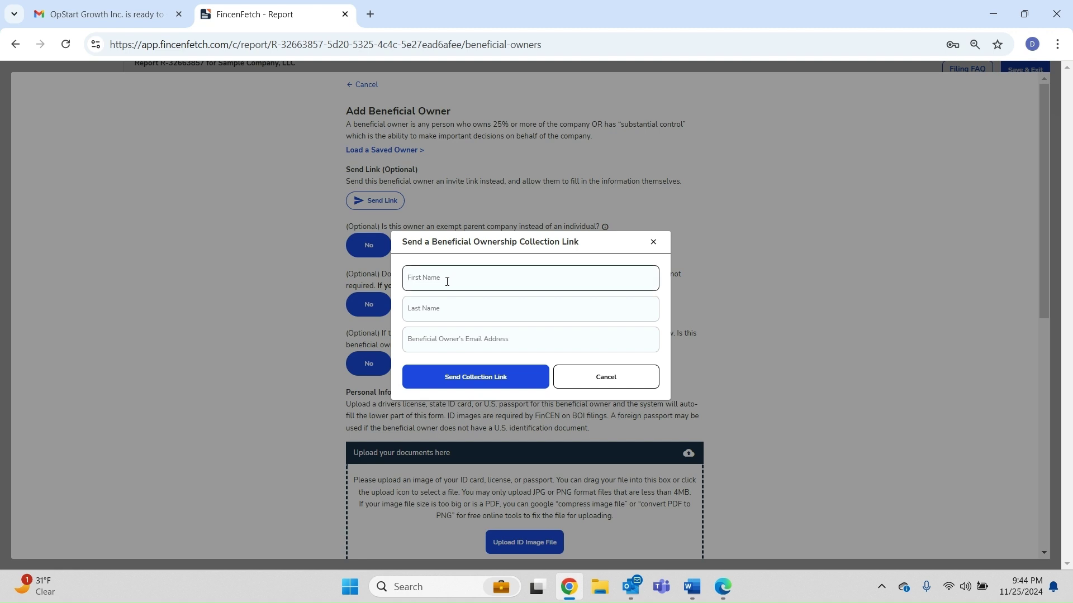
pyautogui.press('Tab')
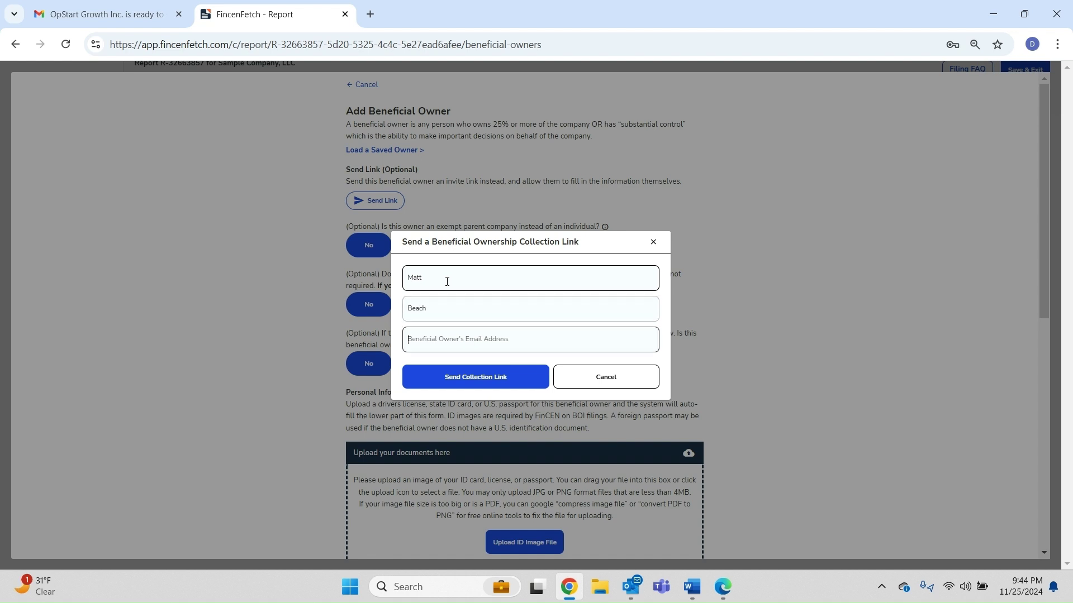
# Close the link dialog and choose a Florida state-issued driver's license as the owner's ID
pyautogui.click(622, 386)
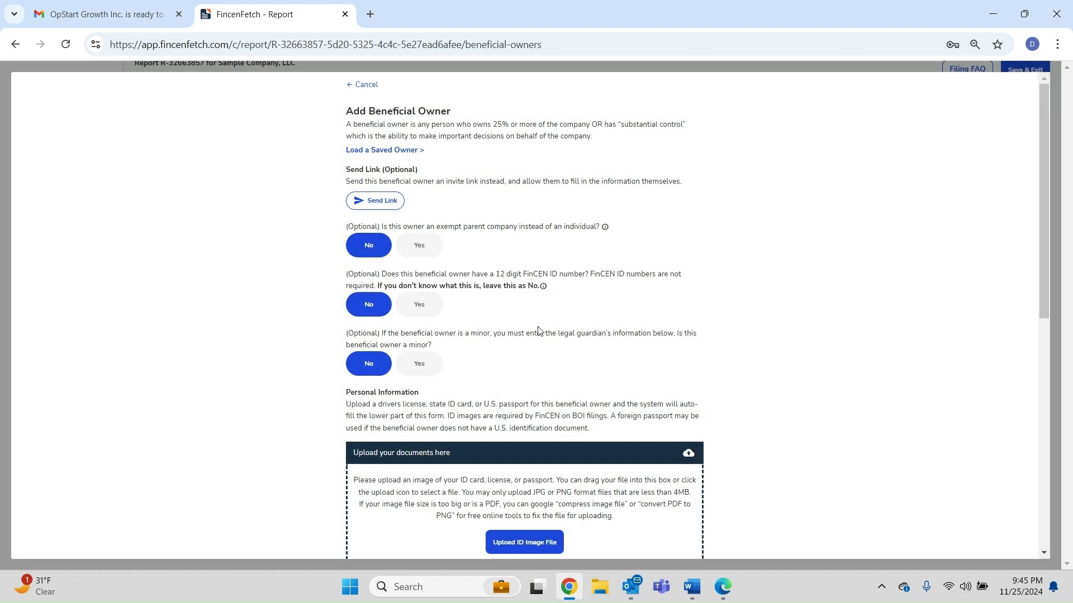
pyautogui.scroll(-1, 534, 331)
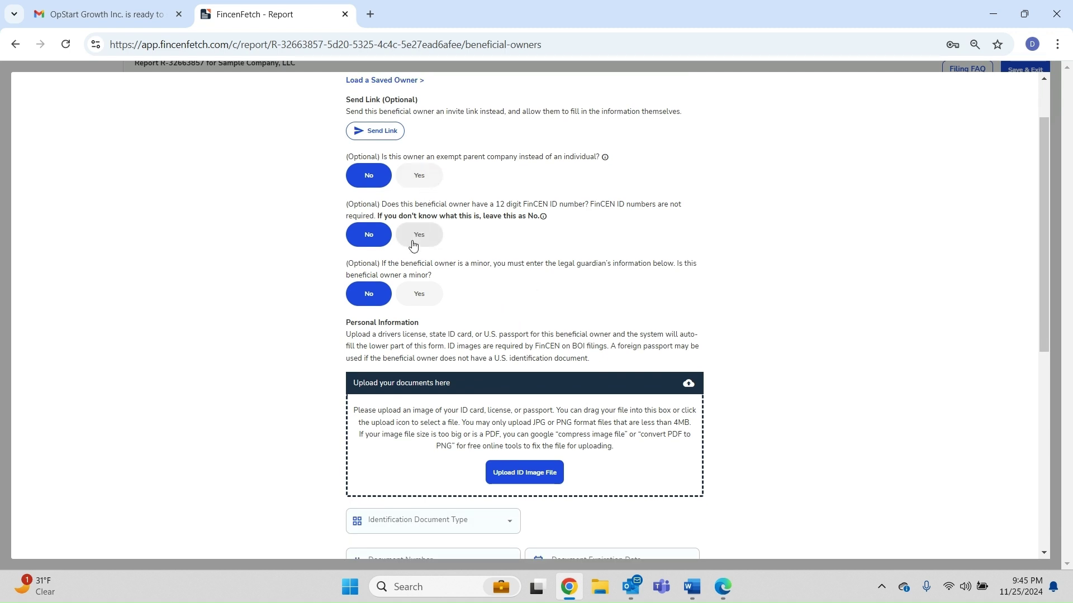
pyautogui.scroll(-3, 388, 339)
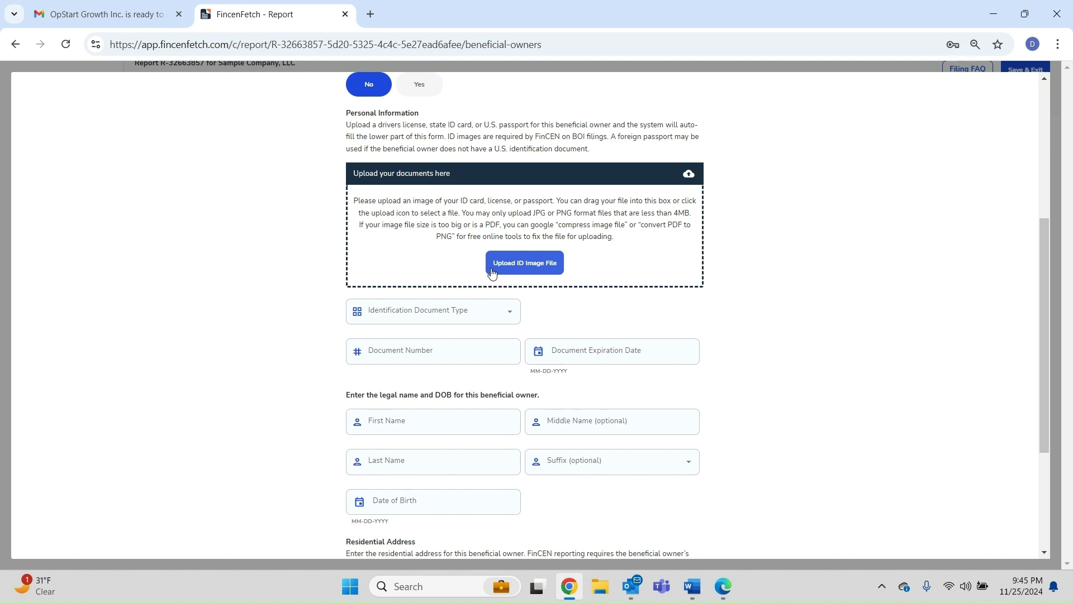
pyautogui.click(433, 319)
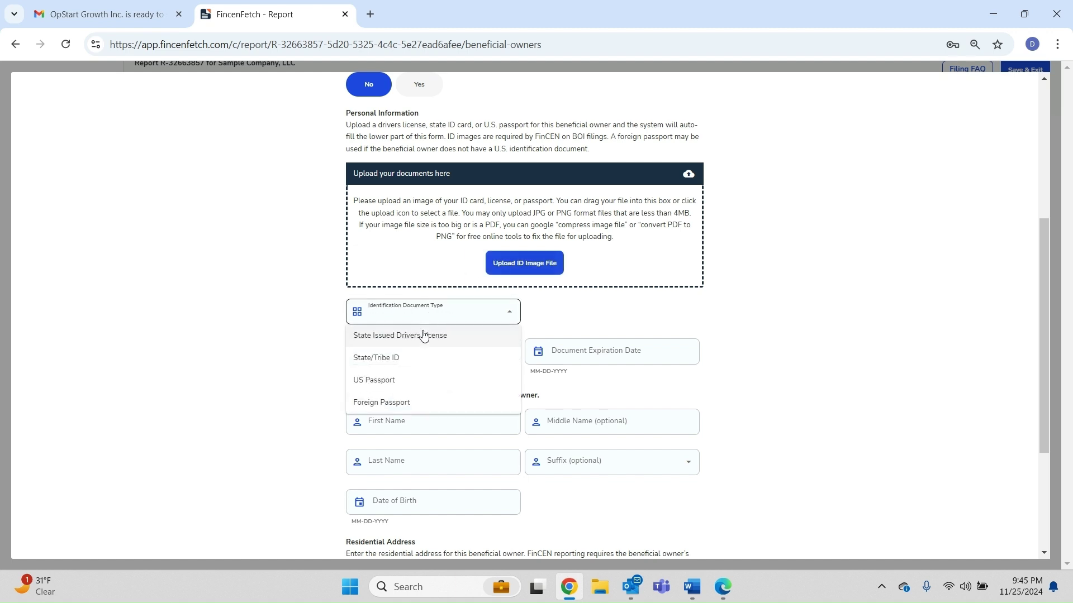
pyautogui.click(422, 335)
pyautogui.click(558, 324)
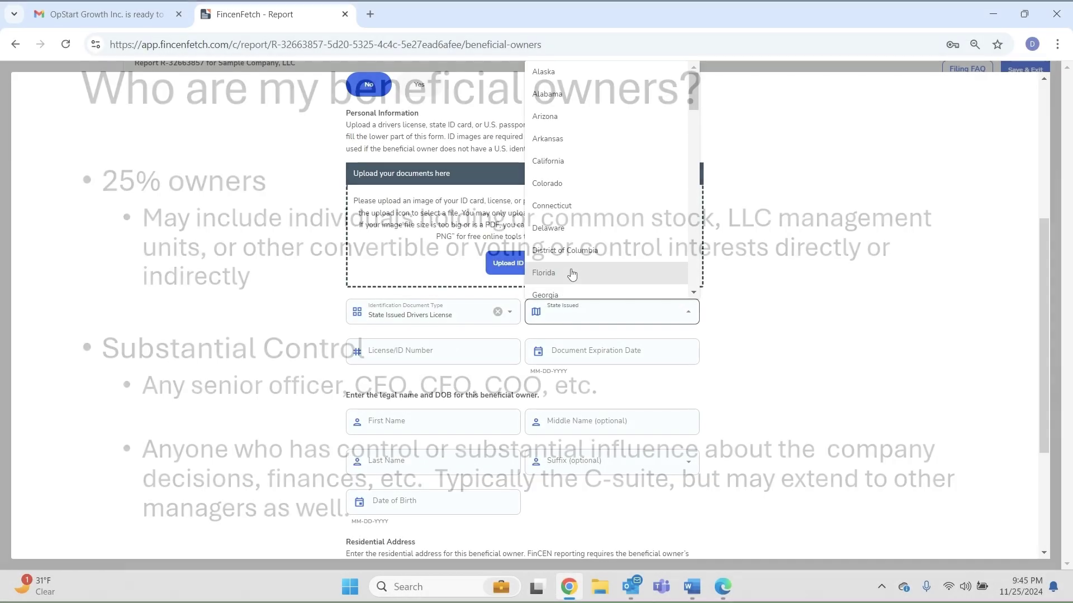
pyautogui.click(570, 273)
# Enter the licence number and set its expiration date to 01-01-2026
pyautogui.click(454, 348)
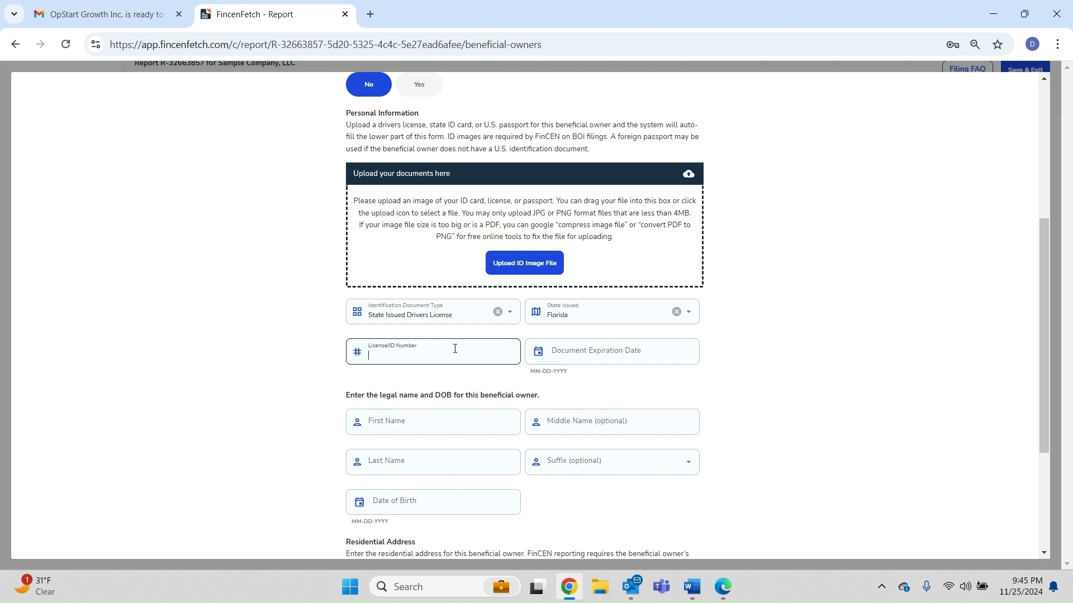
pyautogui.write('a123456')
pyautogui.click(614, 352)
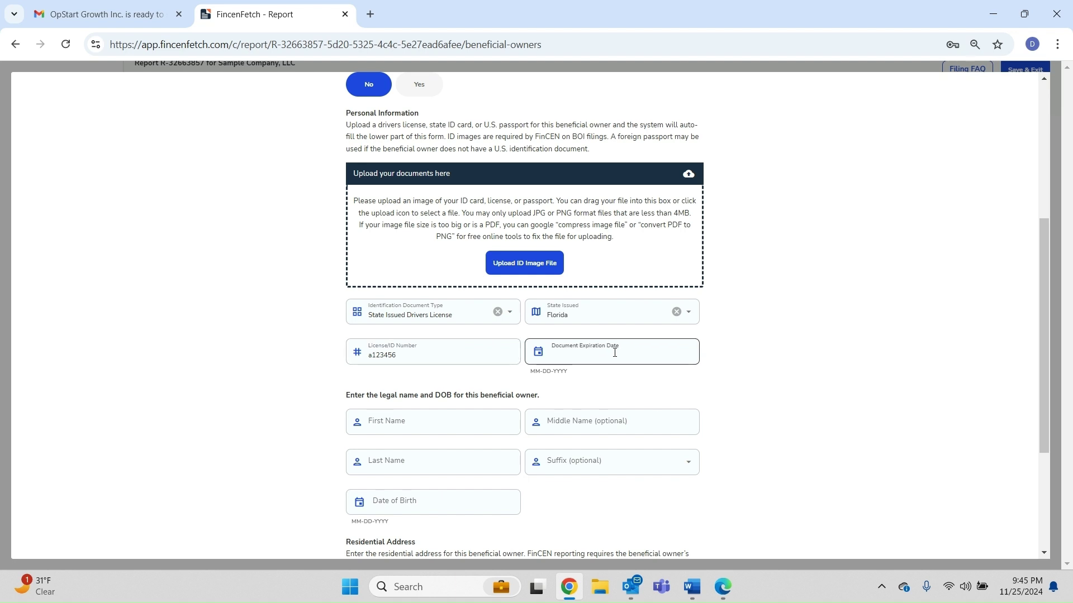
pyautogui.write('01-01-')
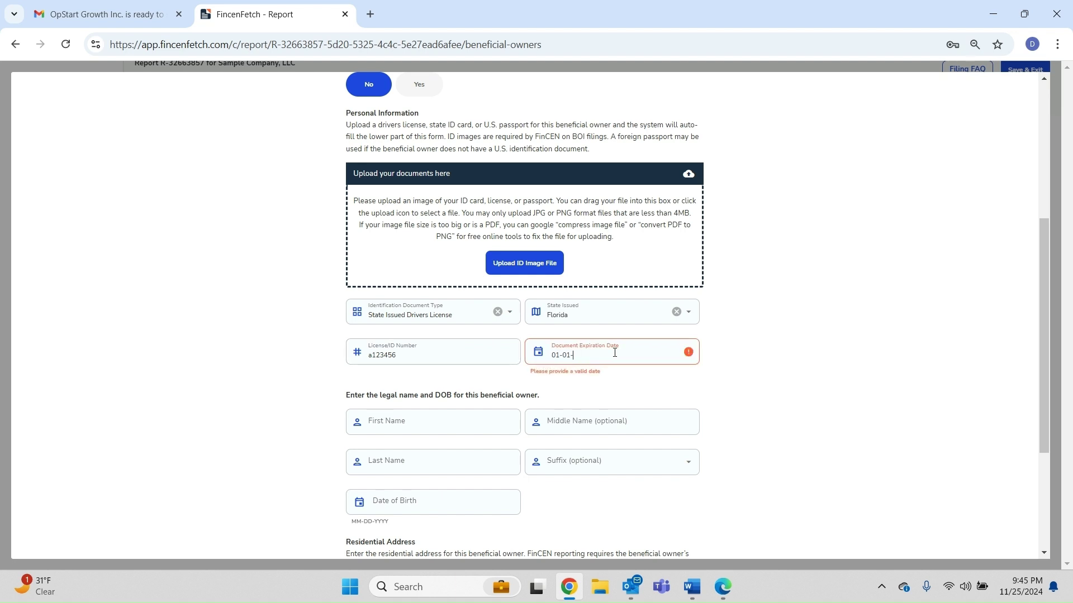
pyautogui.write('2024')
pyautogui.press('BackSpace')
pyautogui.write('6')
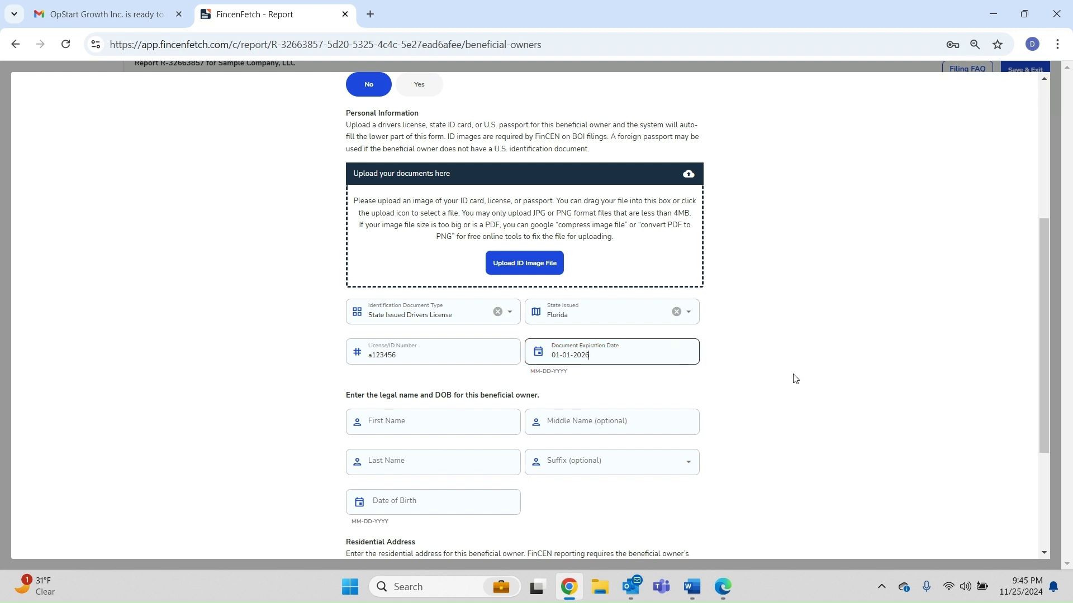
pyautogui.click(427, 428)
# Type the owner's legal first and last name and date of birth into the Add Beneficial Owner form
pyautogui.scroll(5, 427, 428)
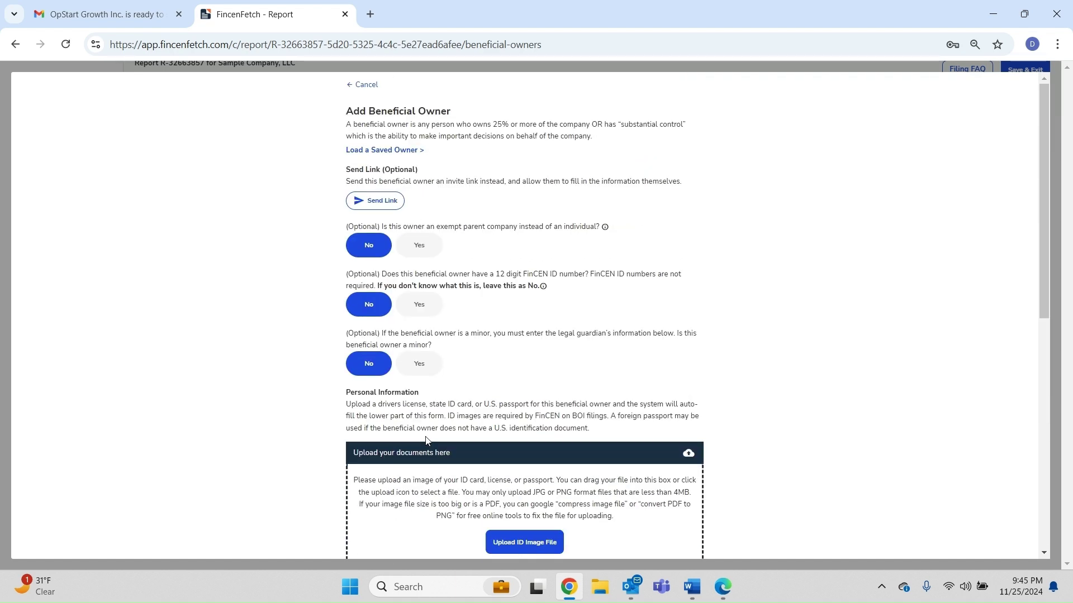
pyautogui.scroll(-8, 425, 440)
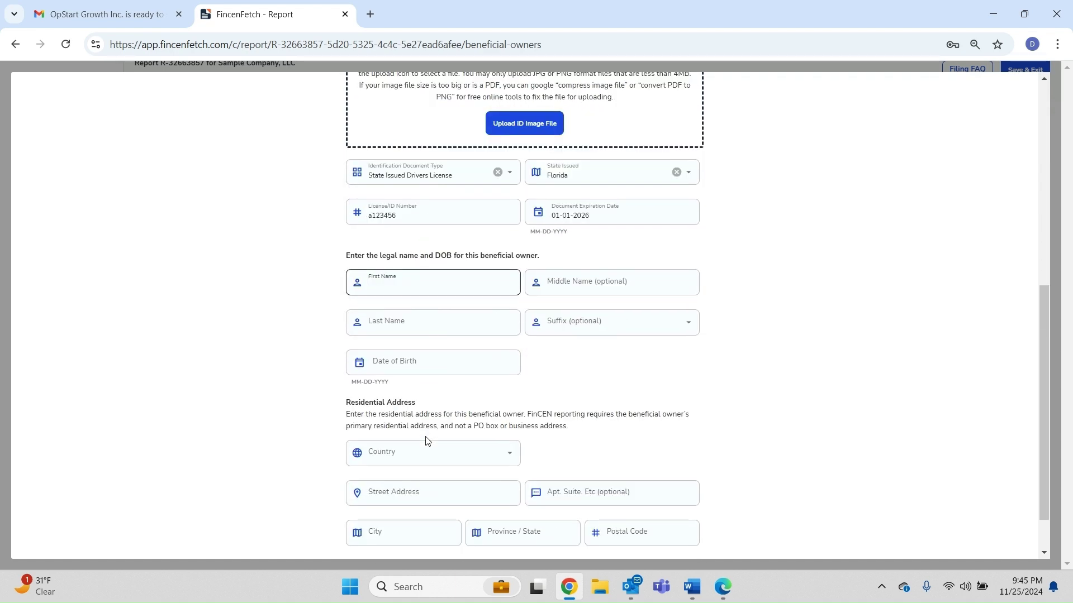
pyautogui.write('Ma')
pyautogui.press('Tab')
pyautogui.press('Tab')
pyautogui.write('Beach')
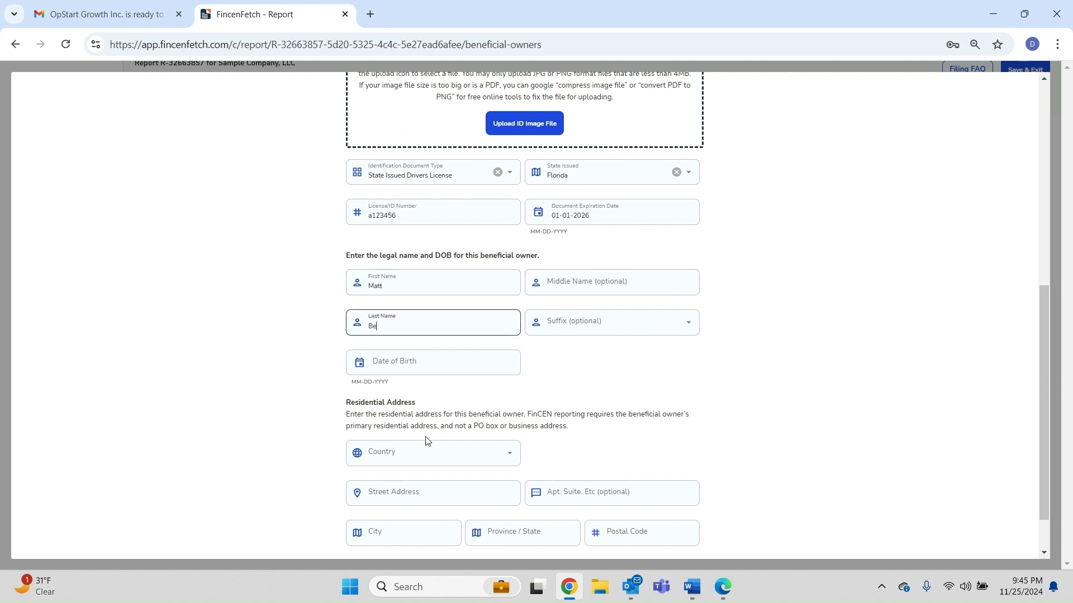
pyautogui.press('Tab')
pyautogui.press('Tab')
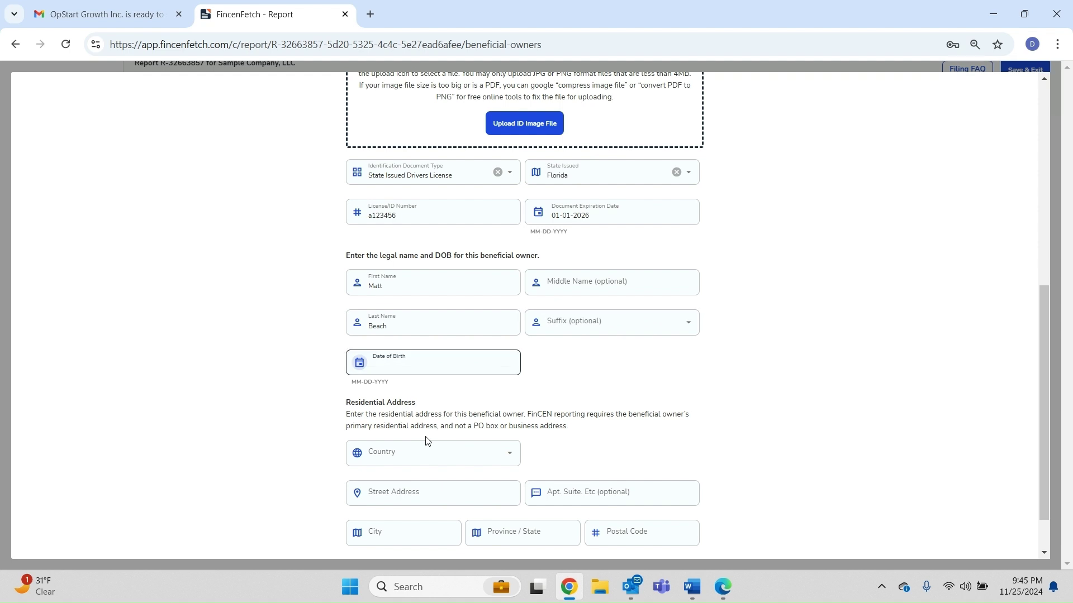
pyautogui.press('Tab')
pyautogui.write('05-')
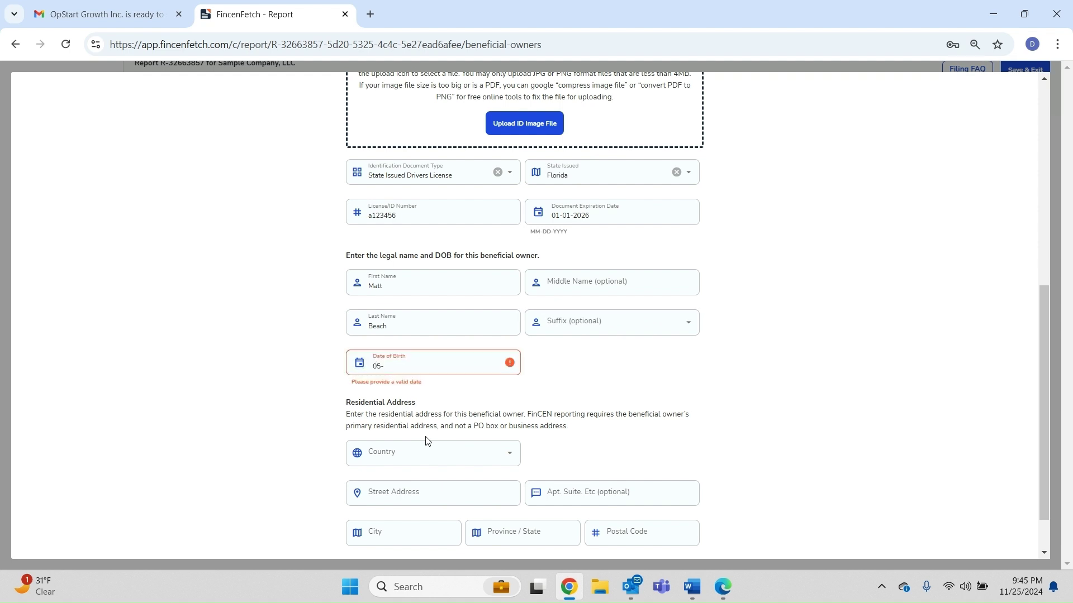
pyautogui.write('13-2001')
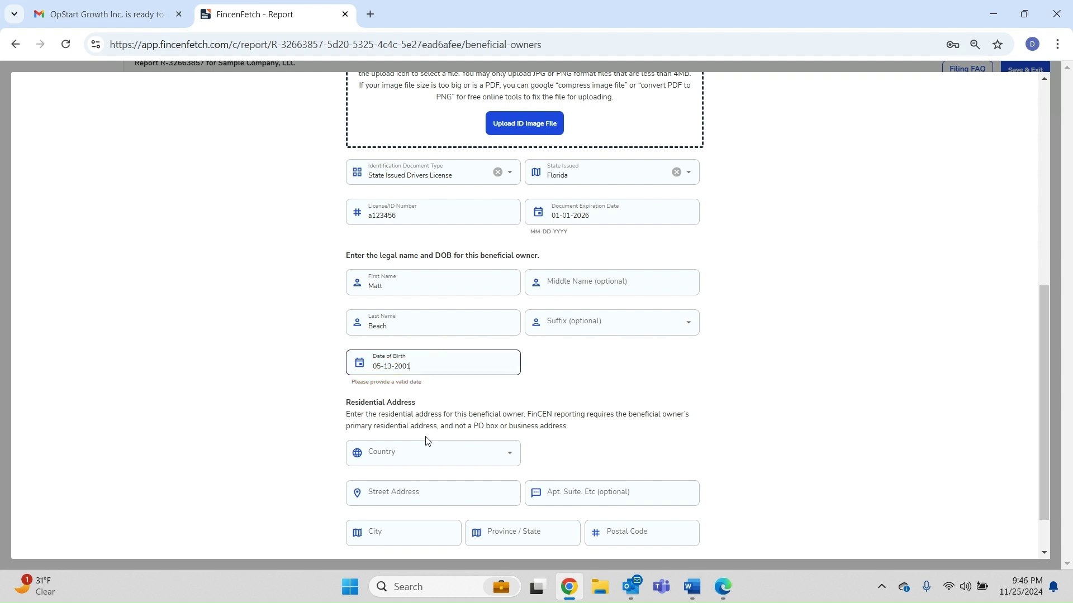
pyautogui.press('Tab')
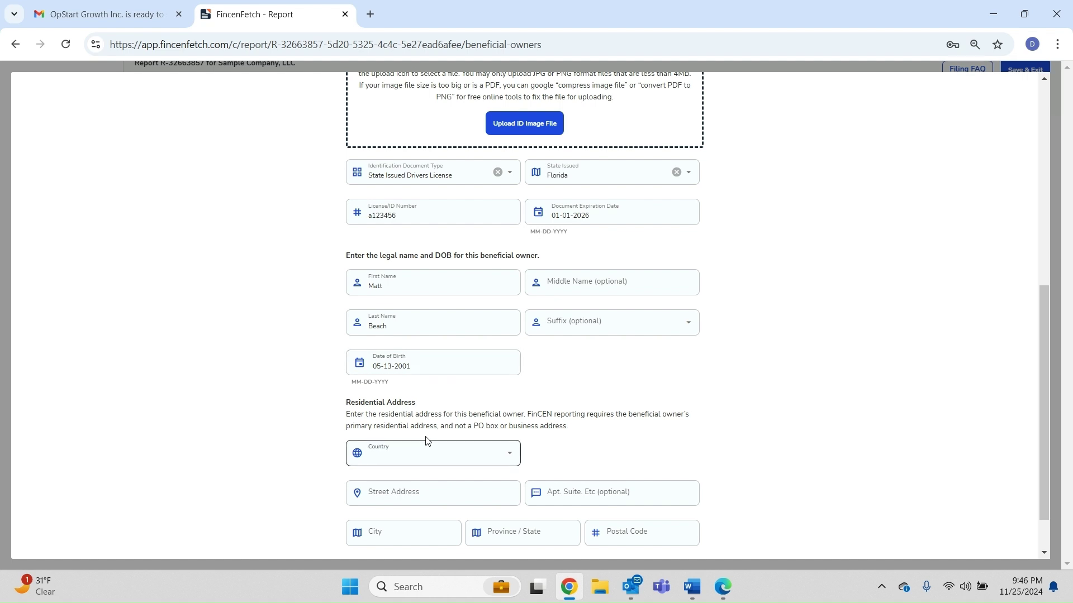
# Enter the owner's address: United States, 123 North South Street, New York, state New York
pyautogui.scroll(-1, 426, 439)
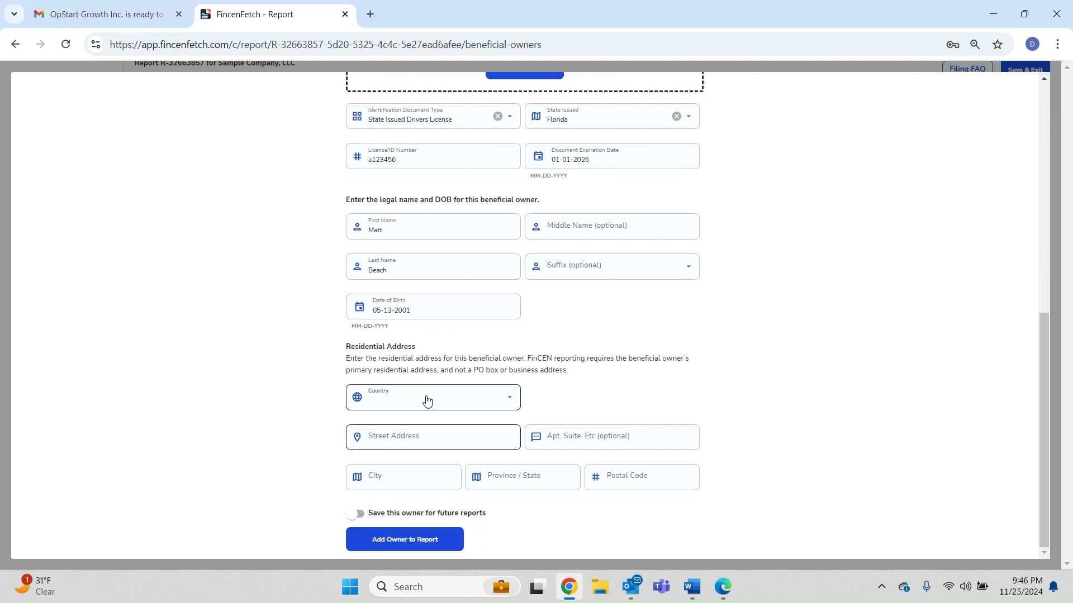
pyautogui.click(428, 397)
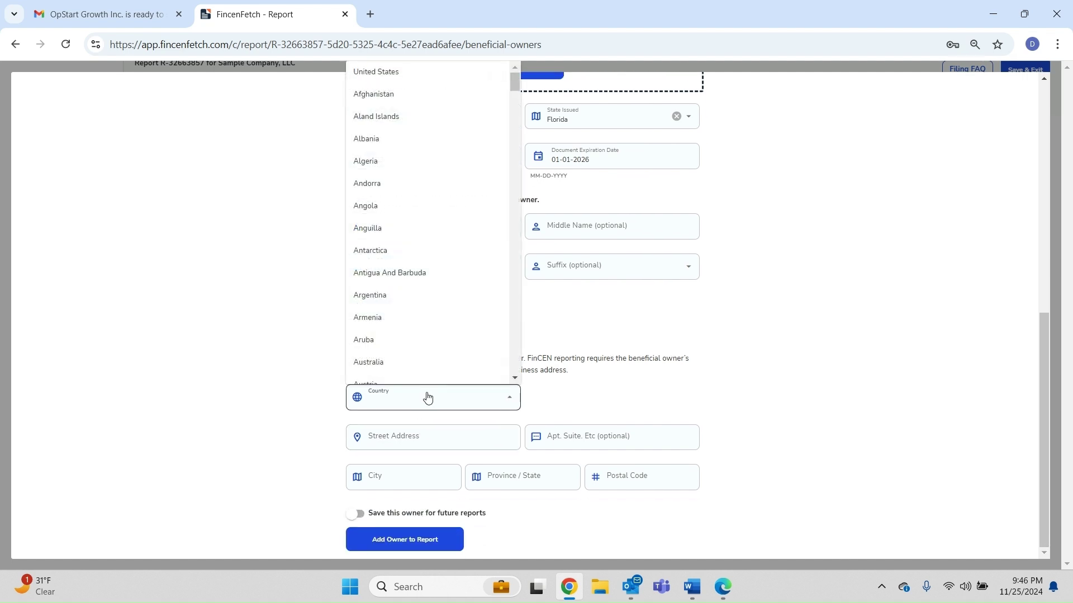
pyautogui.press('Down')
pyautogui.press('Return')
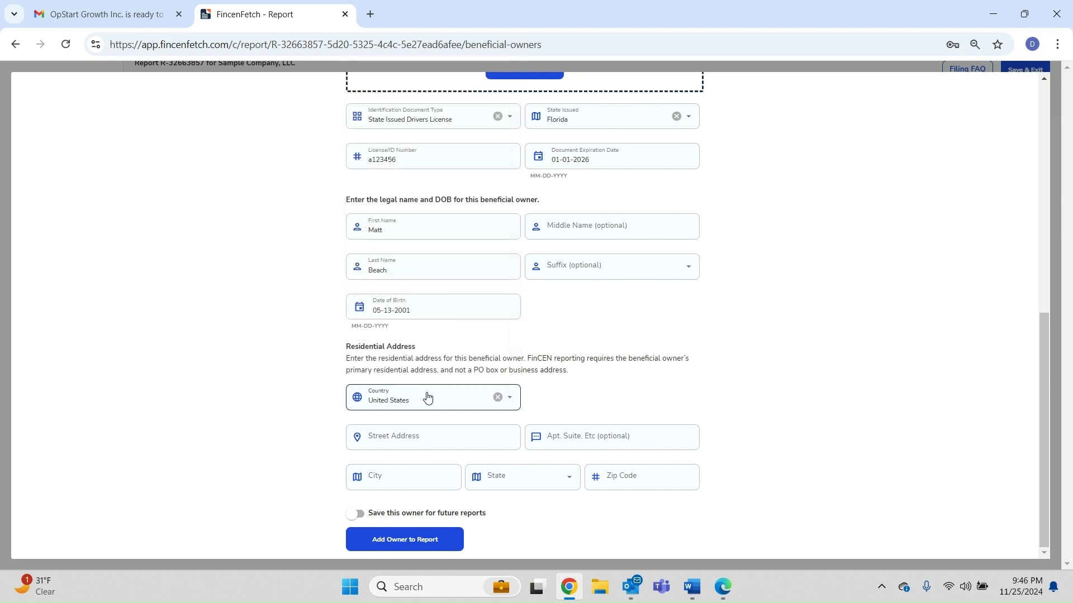
pyautogui.click(433, 430)
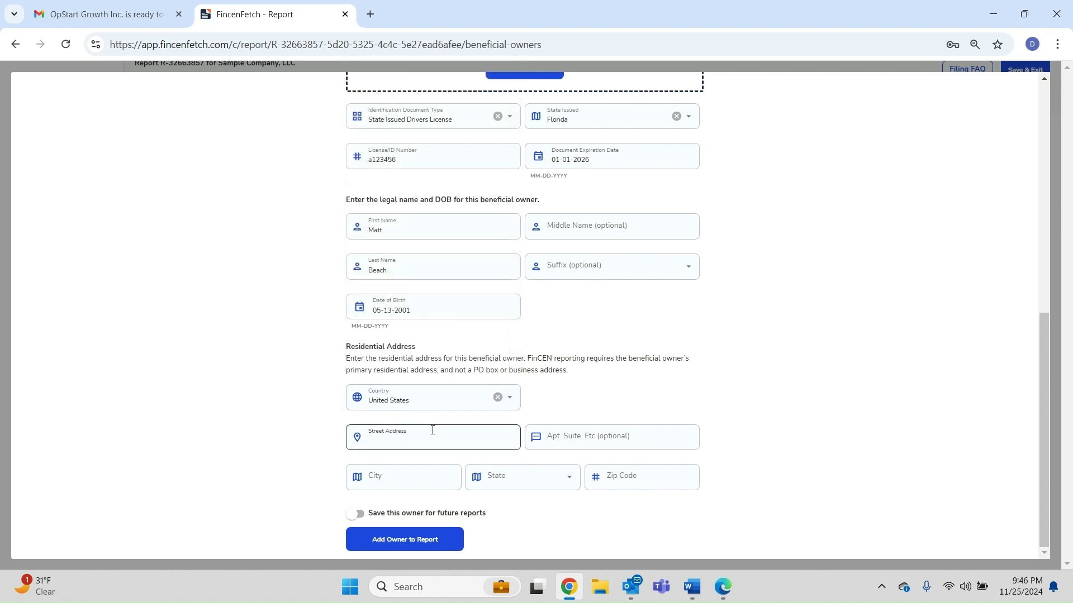
pyautogui.write('123 North South Street')
pyautogui.press('Tab')
pyautogui.press('Tab')
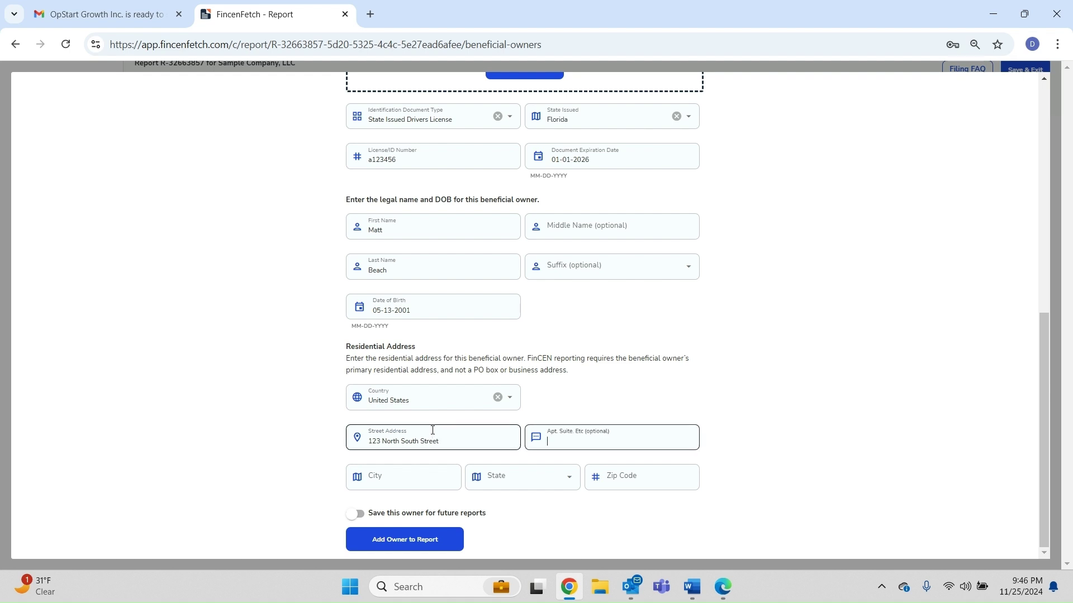
pyautogui.write('New York')
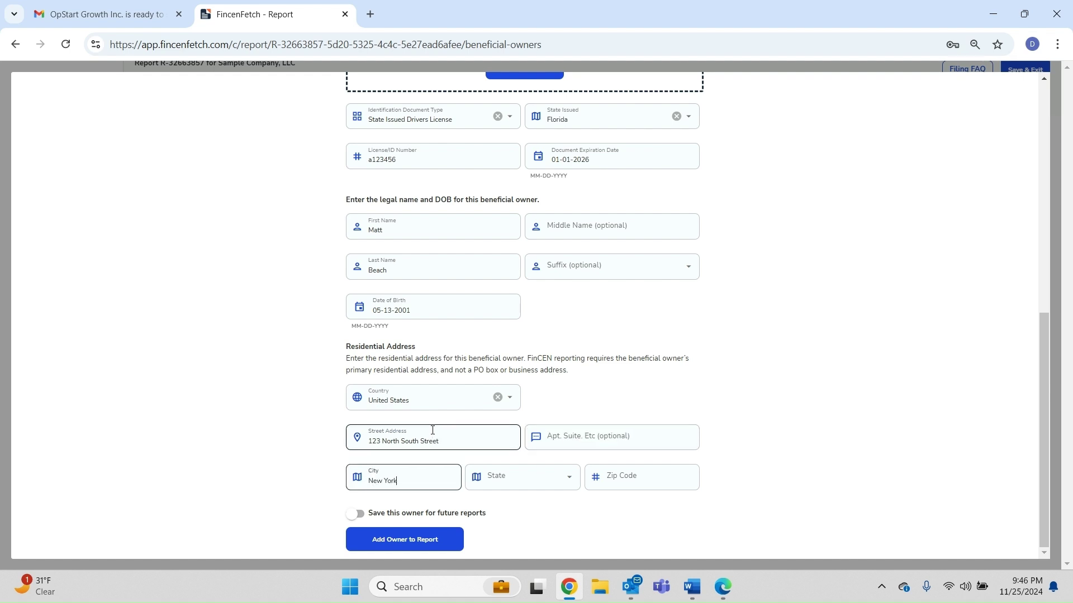
pyautogui.press('Tab')
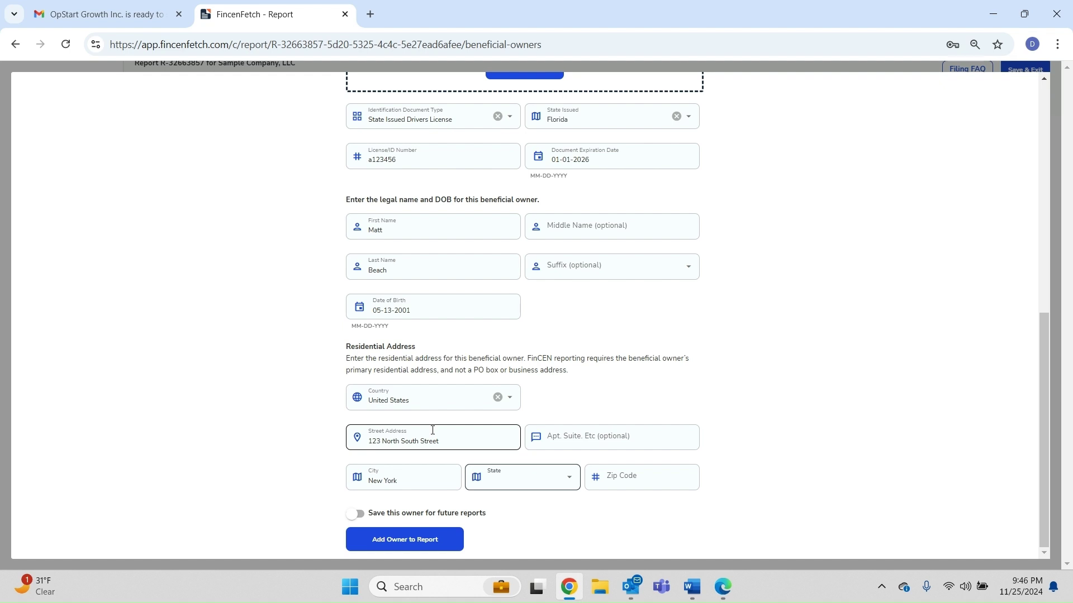
pyautogui.press('n')
pyautogui.press('Down')
pyautogui.press('Down')
pyautogui.press('Down')
pyautogui.press('Down')
pyautogui.press('Down')
pyautogui.press('Down')
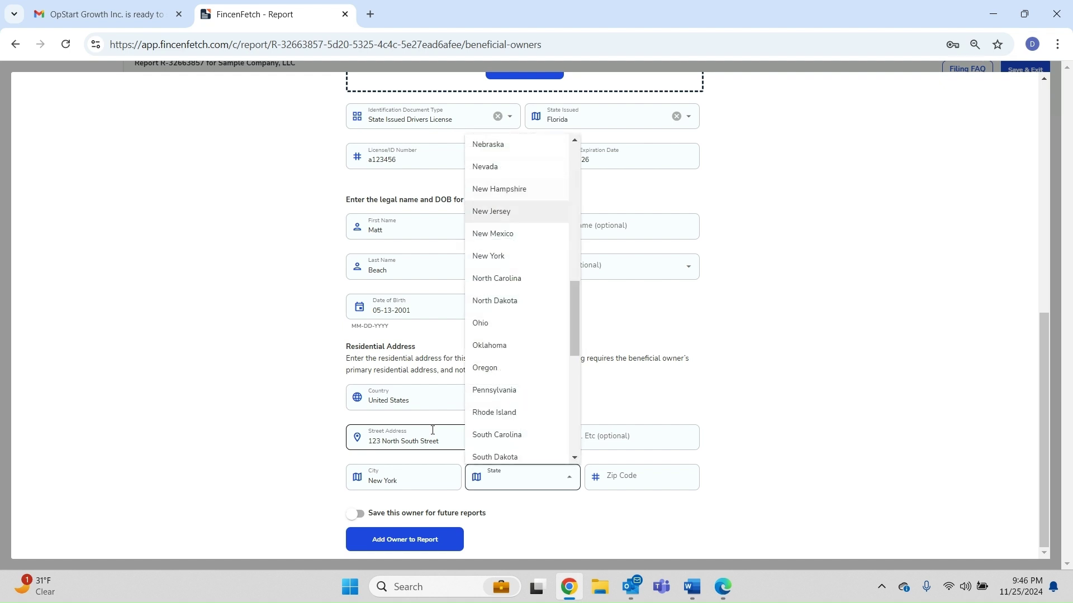
pyautogui.press('Up')
pyautogui.press('Return')
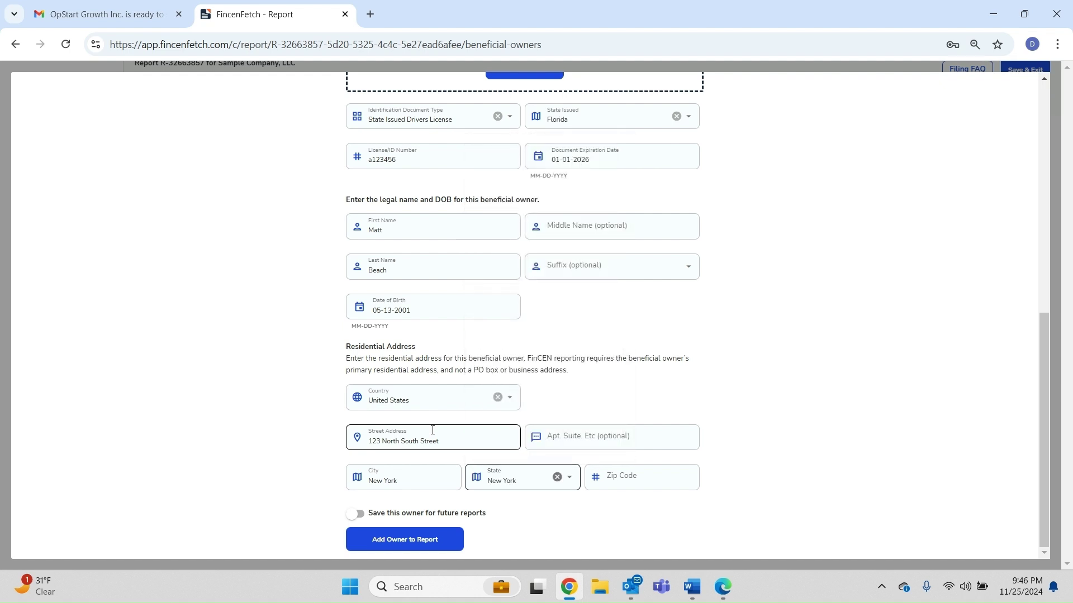
# Enter zip code 11111, add the owner to the report, and continue to company applicants
pyautogui.click(639, 485)
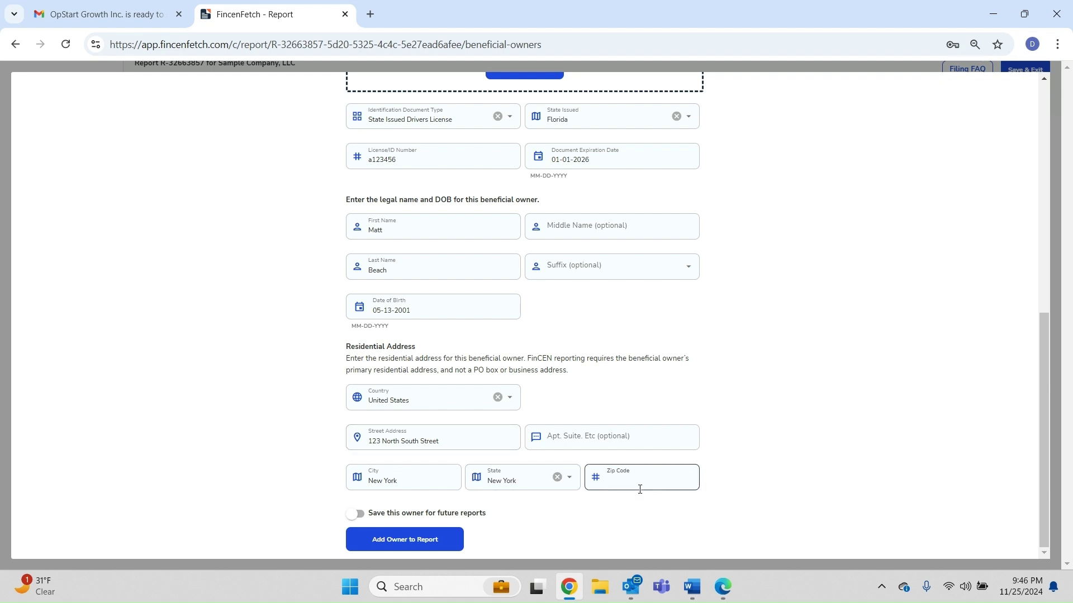
pyautogui.write('11111')
pyautogui.click(371, 543)
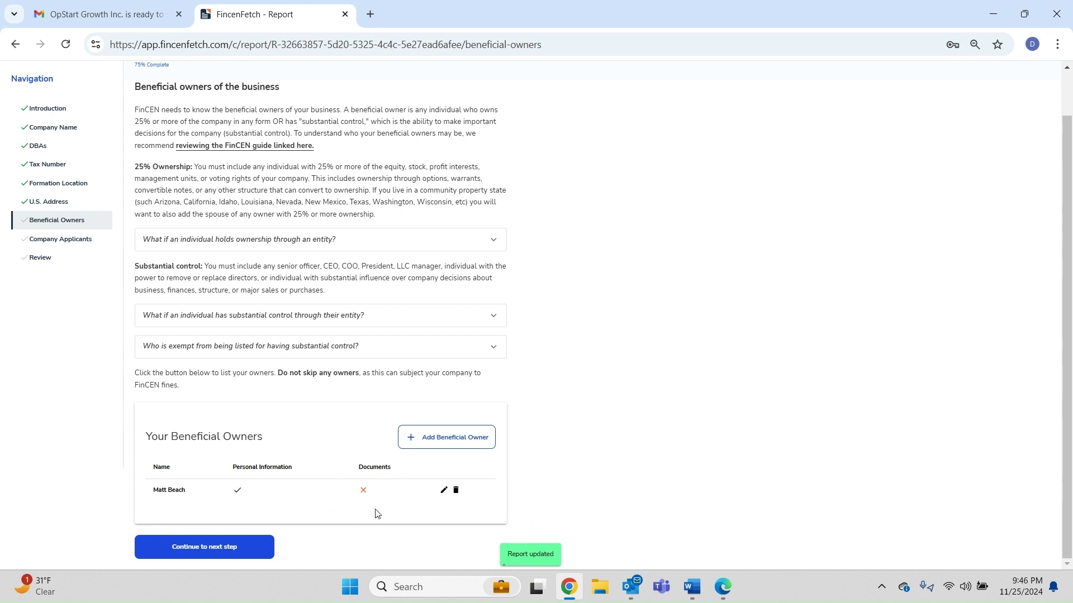
pyautogui.click(232, 547)
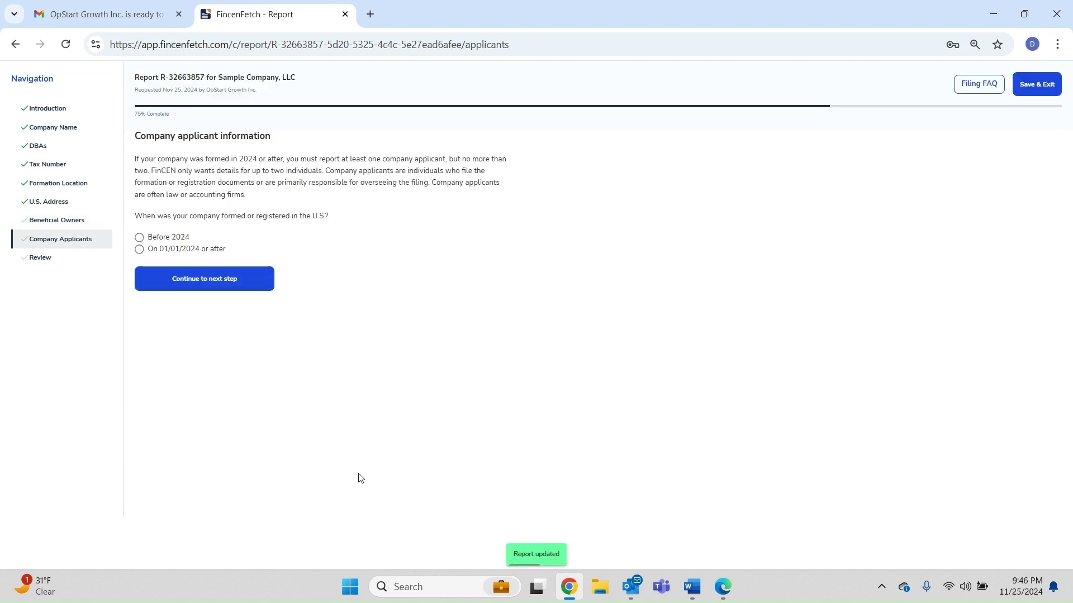
# Answer that the company was formed on or after 01/01/2024 by one individual filer
pyautogui.click(146, 241)
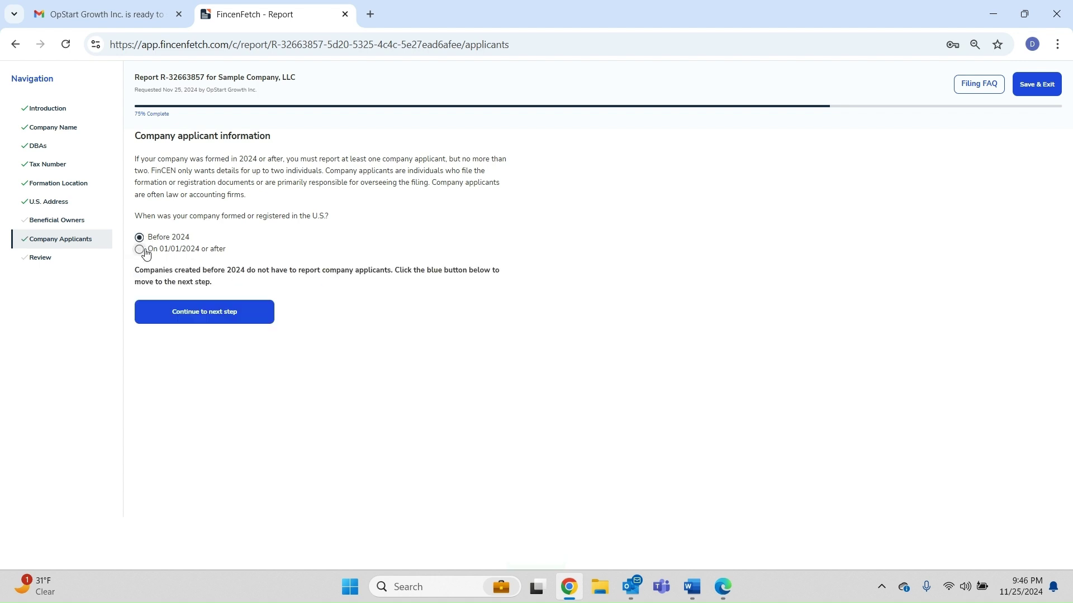
pyautogui.click(143, 251)
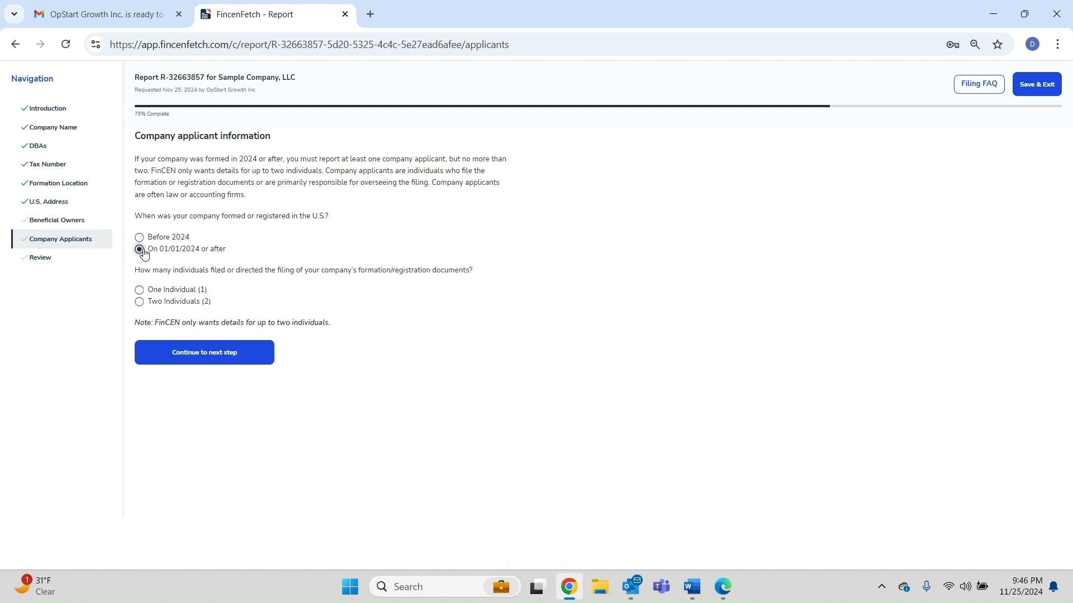
pyautogui.click(139, 290)
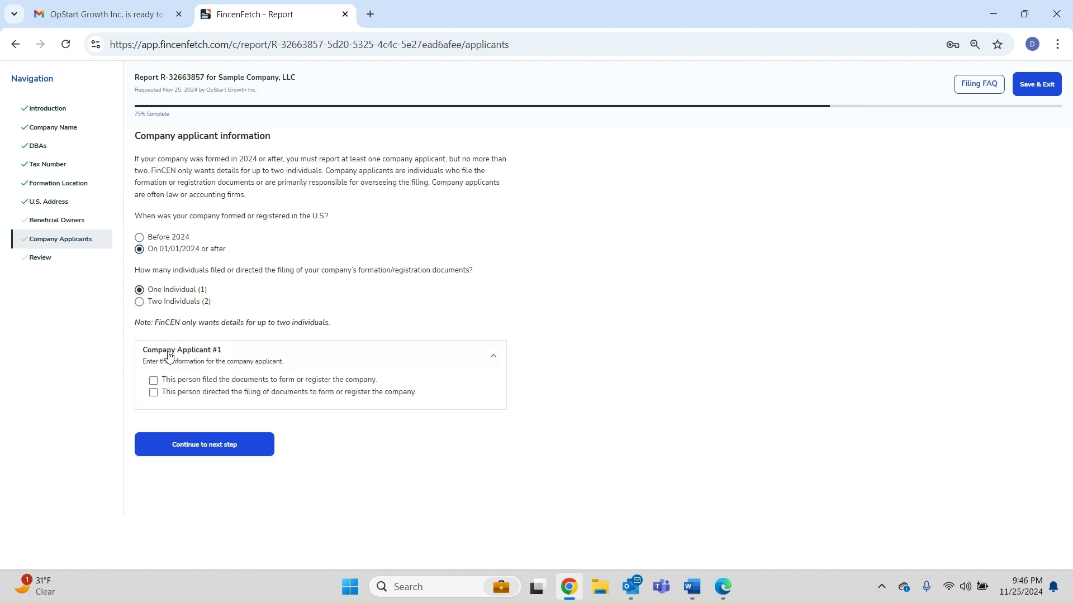
# Mark Applicant #1 as filer and director of the filing, linked to the earlier beneficial owner
pyautogui.click(154, 381)
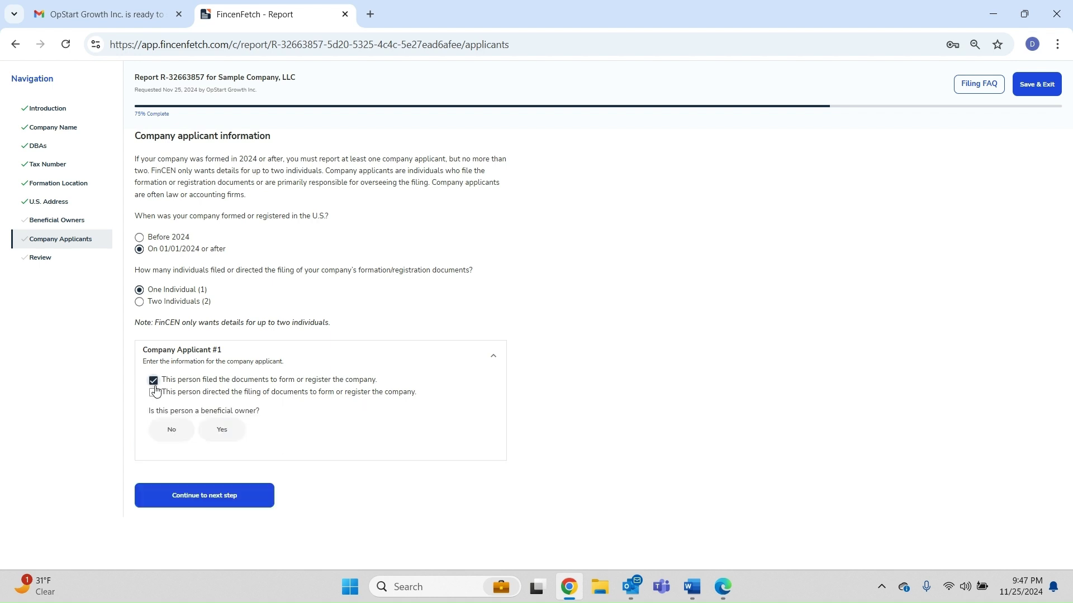
pyautogui.click(154, 393)
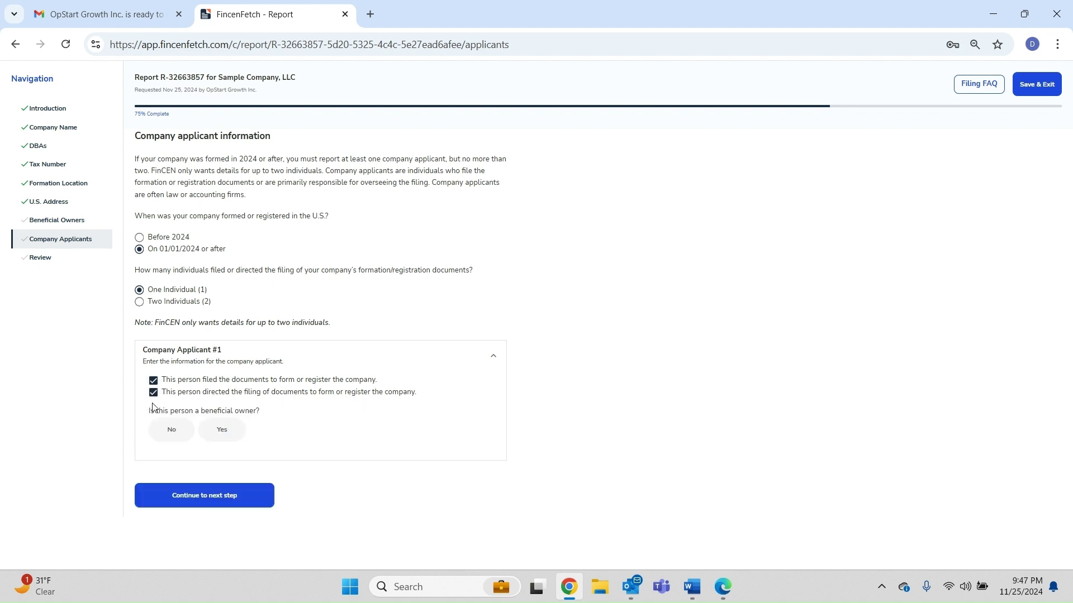
pyautogui.click(219, 435)
pyautogui.click(415, 491)
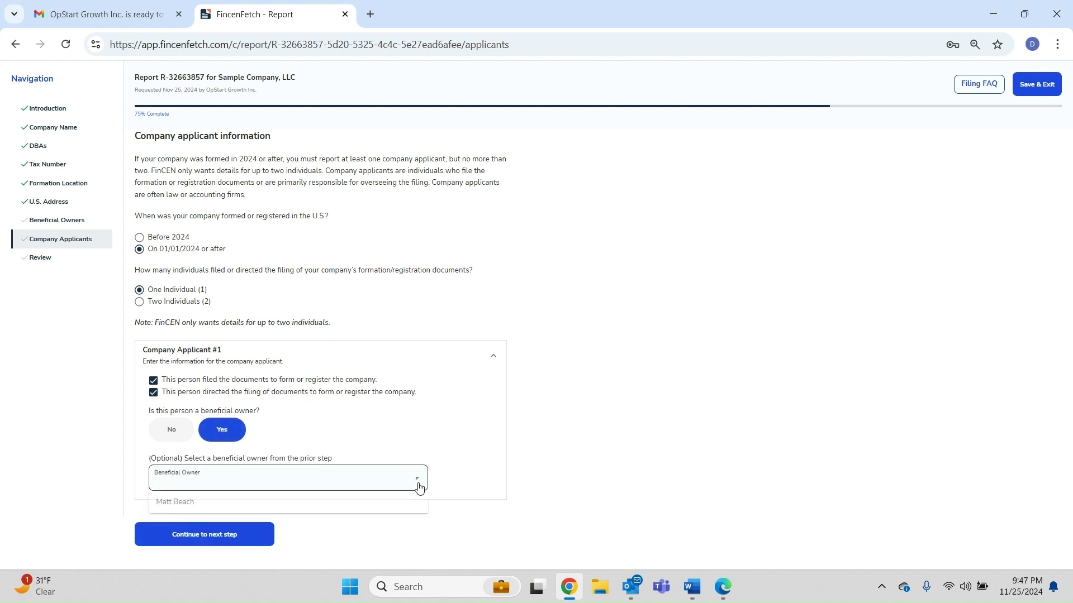
pyautogui.click(319, 502)
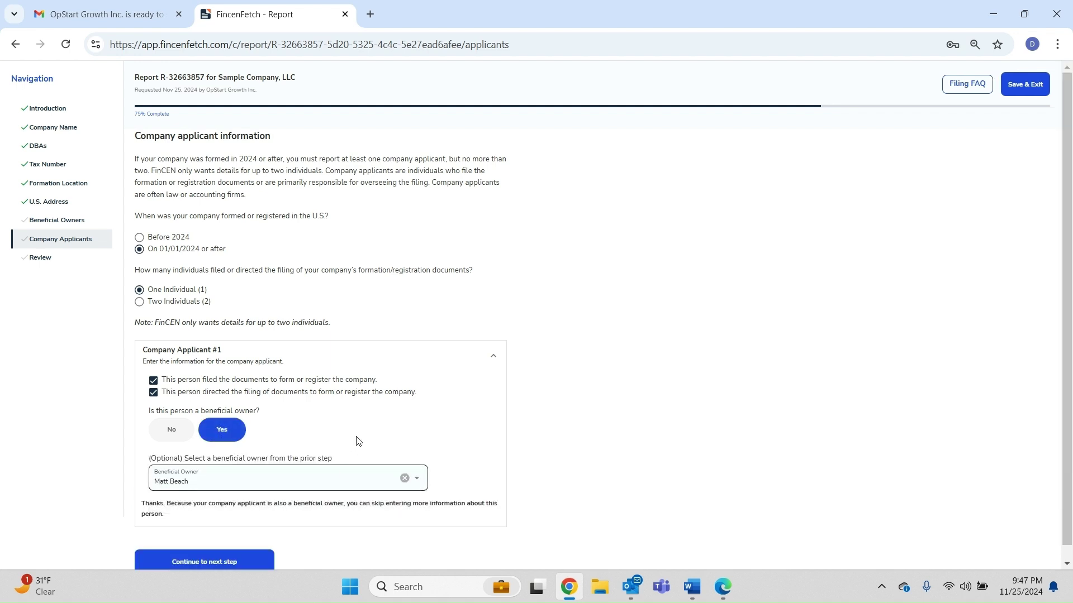
pyautogui.scroll(-1, 355, 443)
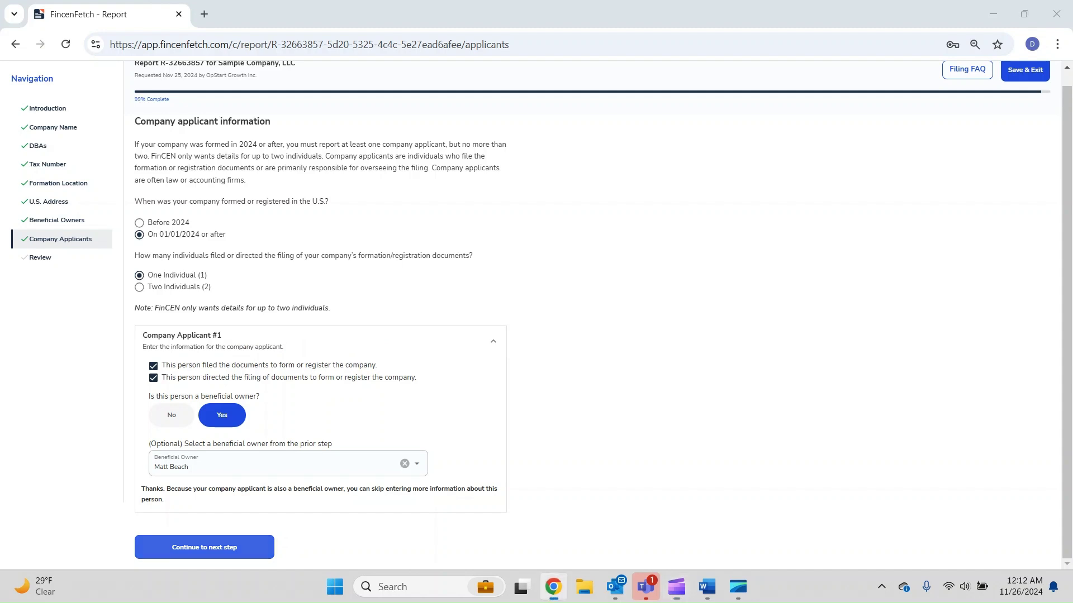
pyautogui.click(204, 547)
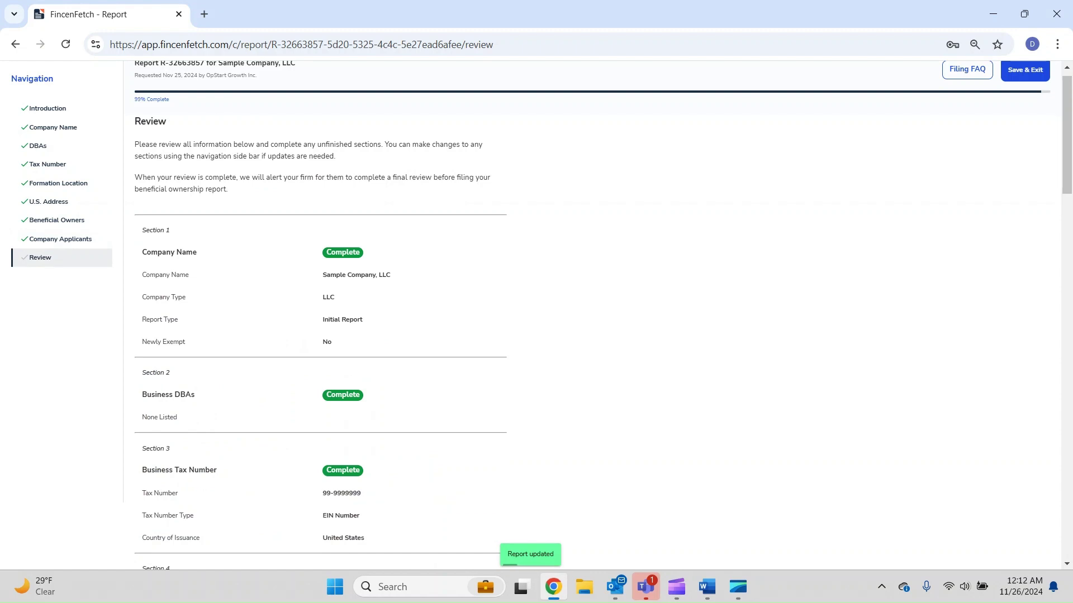
# Scroll through the Review page, checking all seven sections are Complete, down to the consent area
pyautogui.scroll(-3, 536, 313)
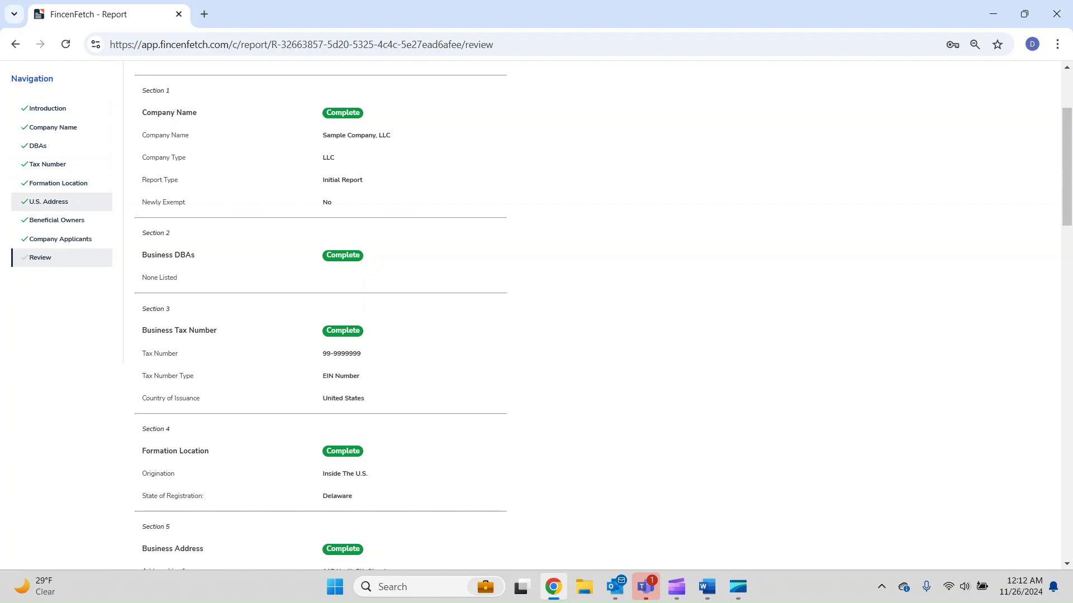
pyautogui.scroll(-4, 62, 202)
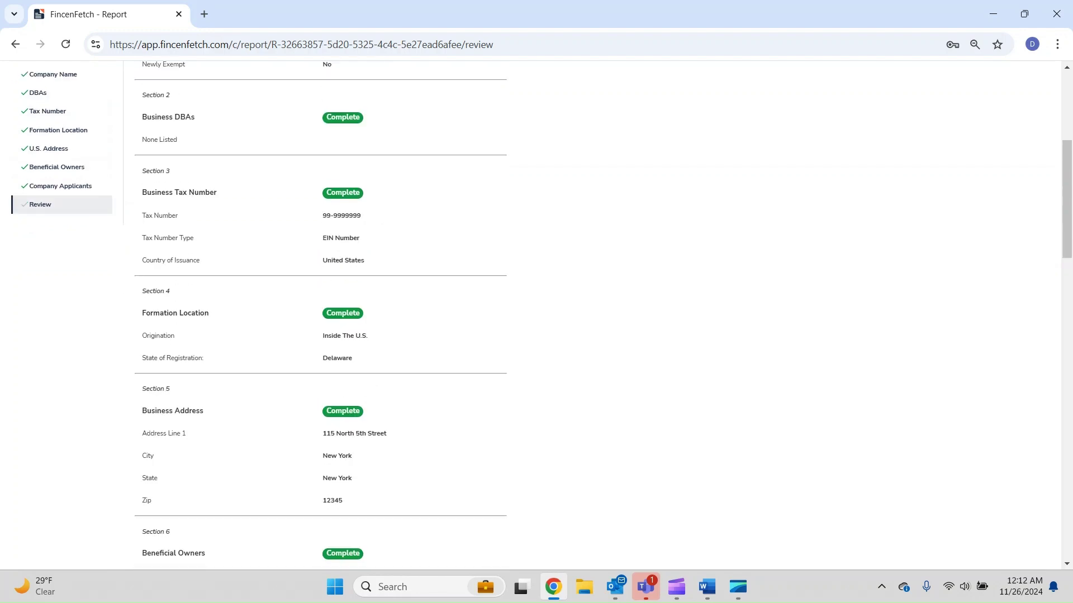
pyautogui.scroll(-1, 61, 201)
pyautogui.scroll(-4, 61, 201)
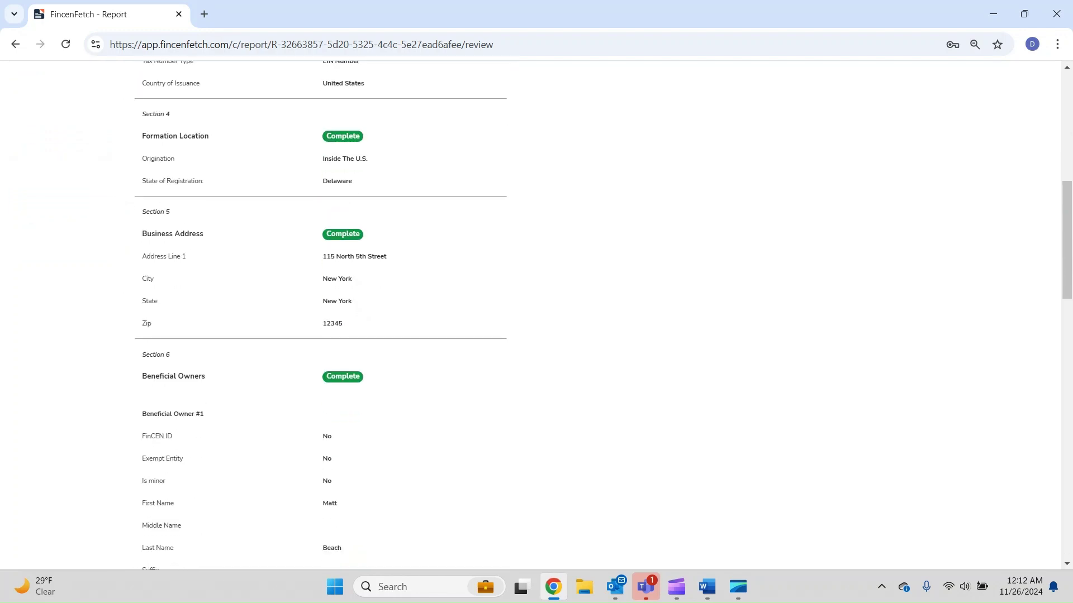
pyautogui.scroll(-2, 320, 312)
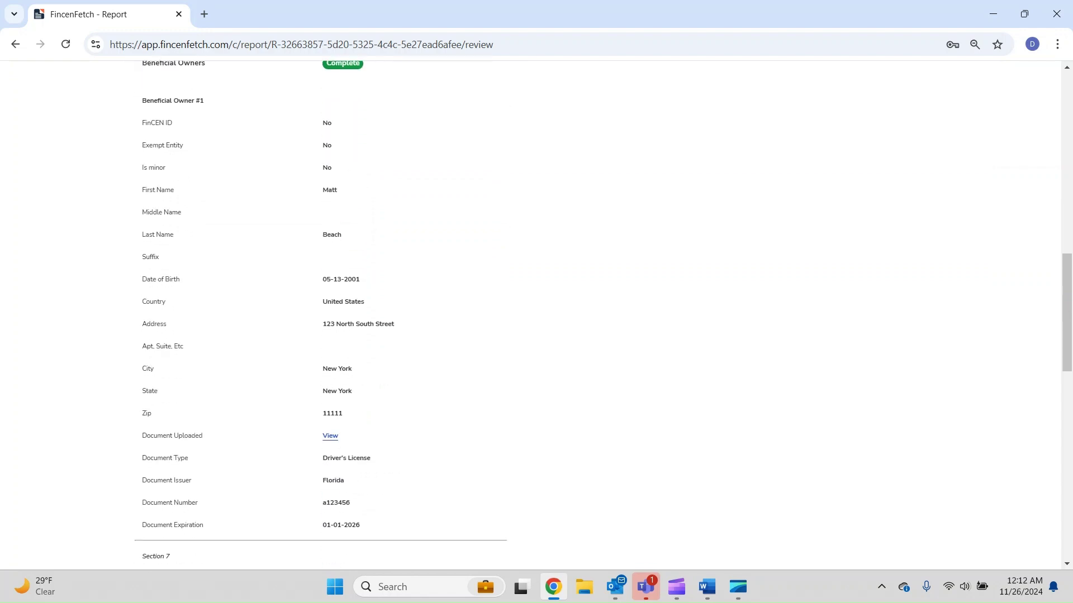
pyautogui.scroll(-2, 536, 316)
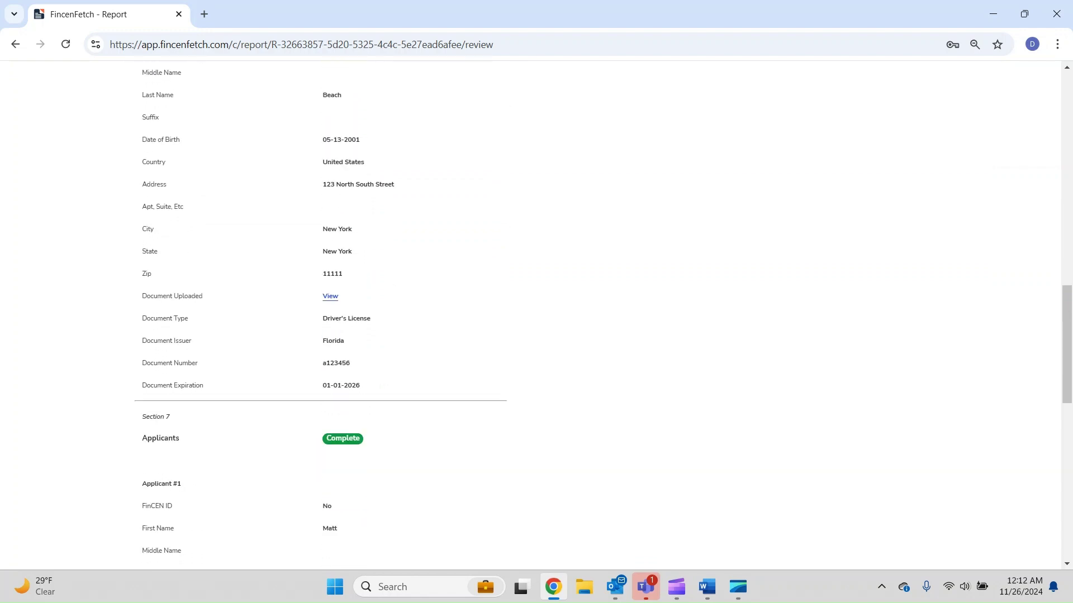
pyautogui.scroll(-1, 536, 315)
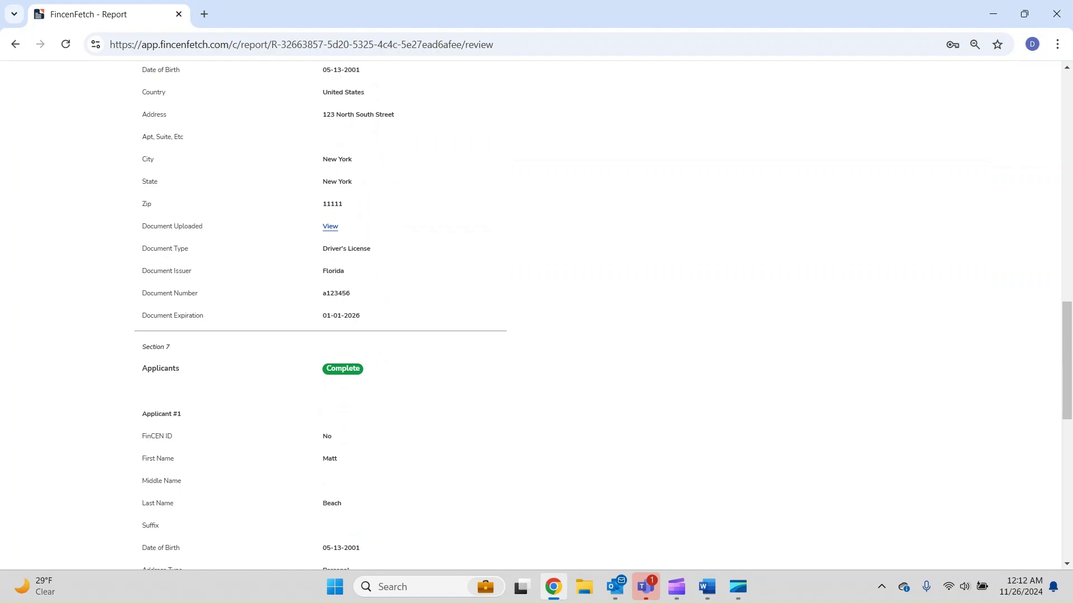
pyautogui.scroll(-4, 537, 315)
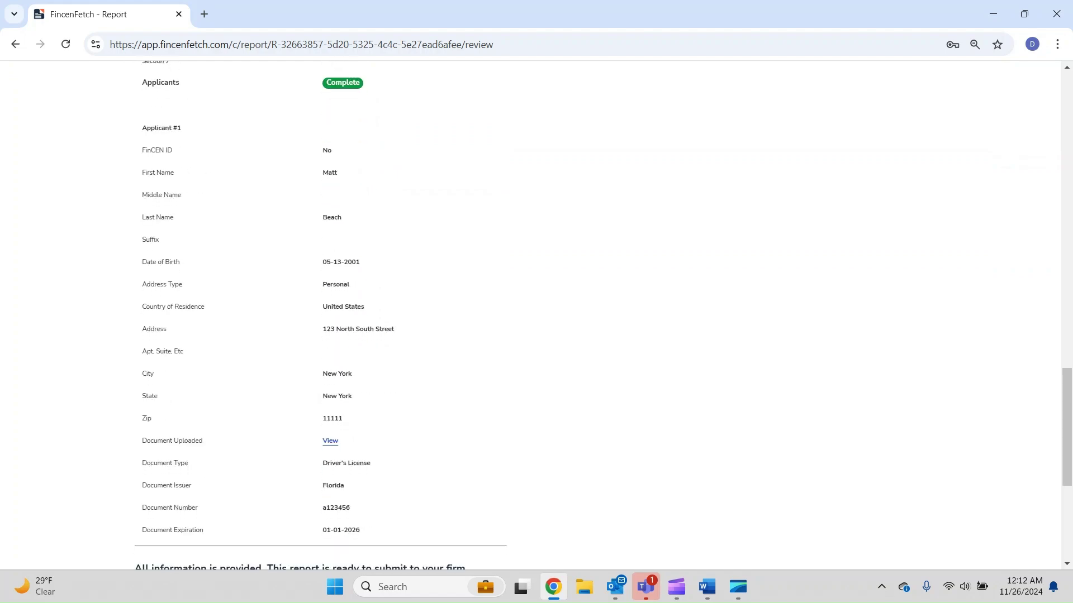
pyautogui.scroll(-5, 537, 315)
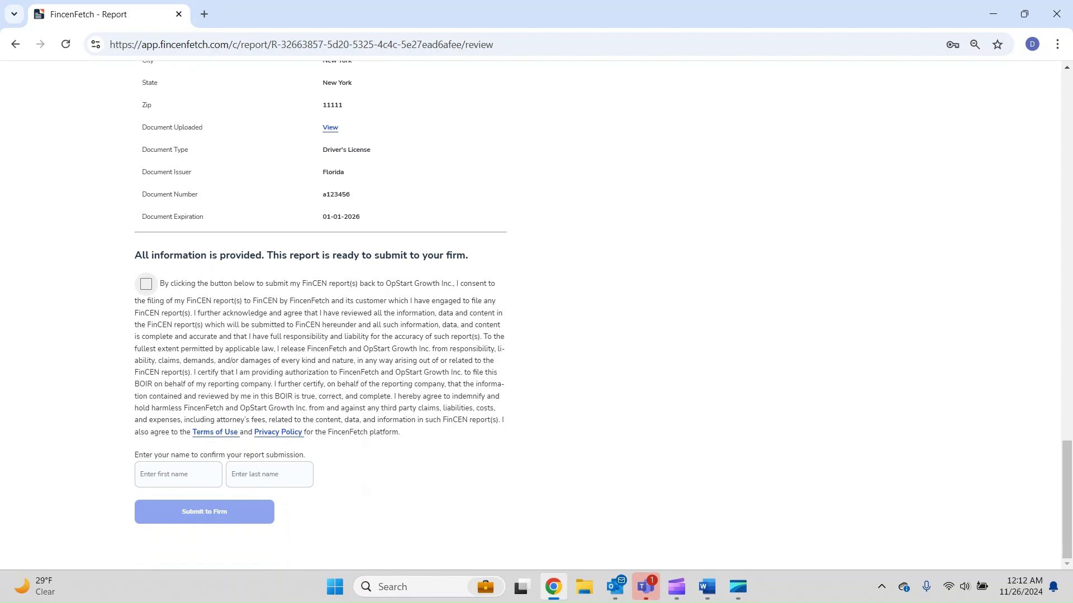
pyautogui.scroll(1, 146, 284)
# Tick the submission consent, sign with the submitter's first and last name, and submit to the firm
pyautogui.click(146, 344)
pyautogui.scroll(-1, 146, 345)
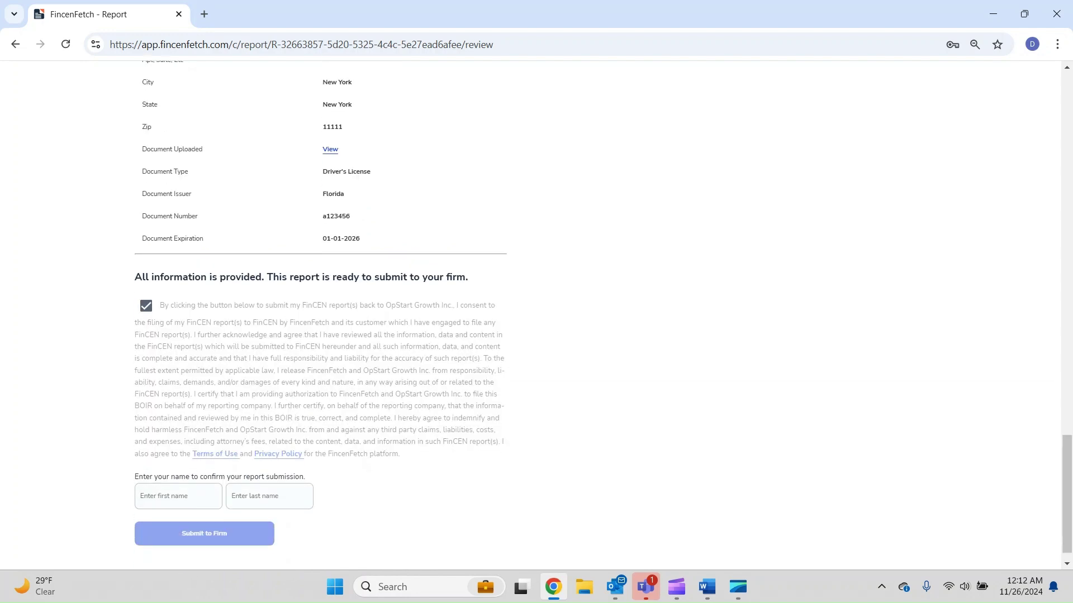
pyautogui.click(177, 474)
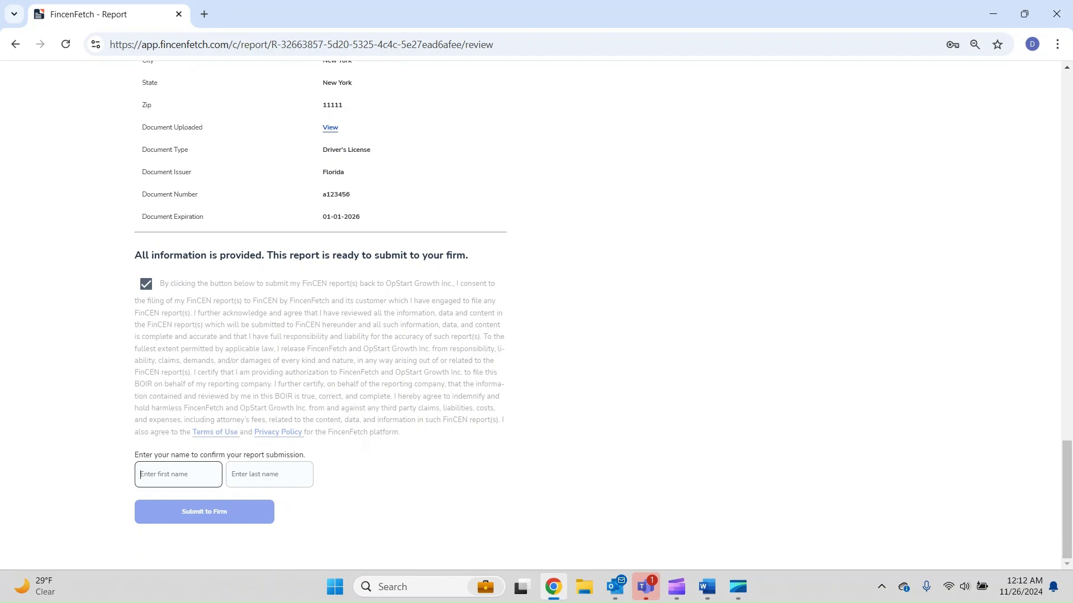
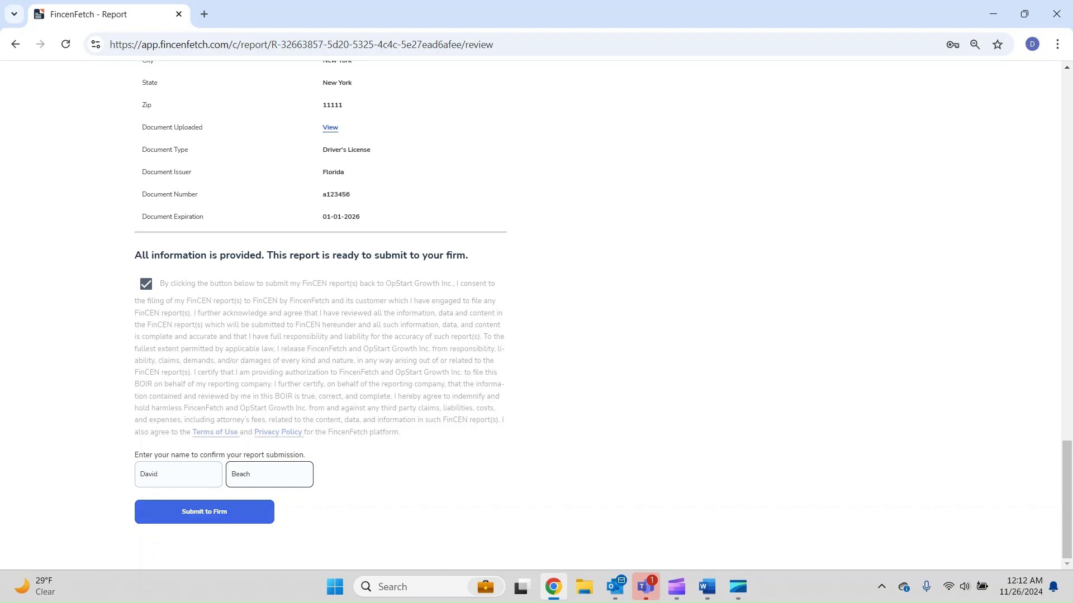
pyautogui.press('Return')
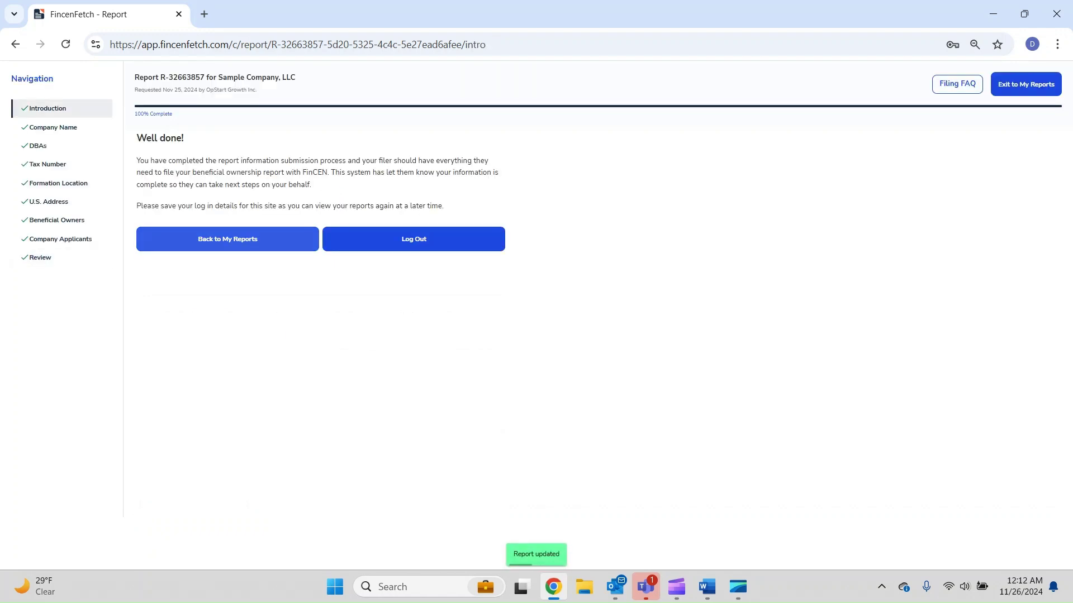
# Return to the My Reports list
pyautogui.click(226, 240)
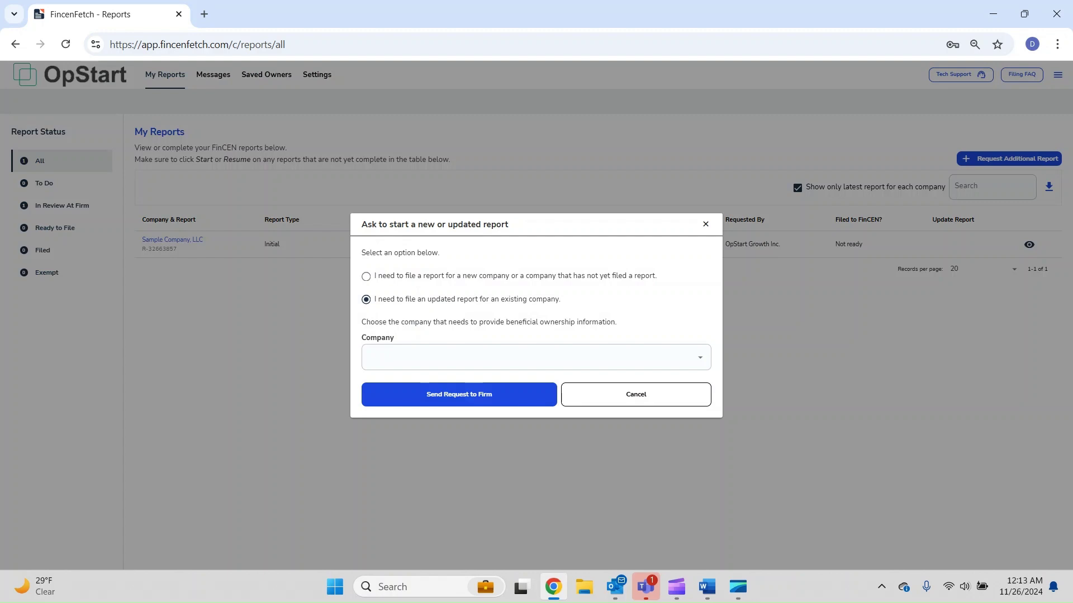
# Cancel the updated-report request and dismiss the Outlook mail notification
pyautogui.click(645, 395)
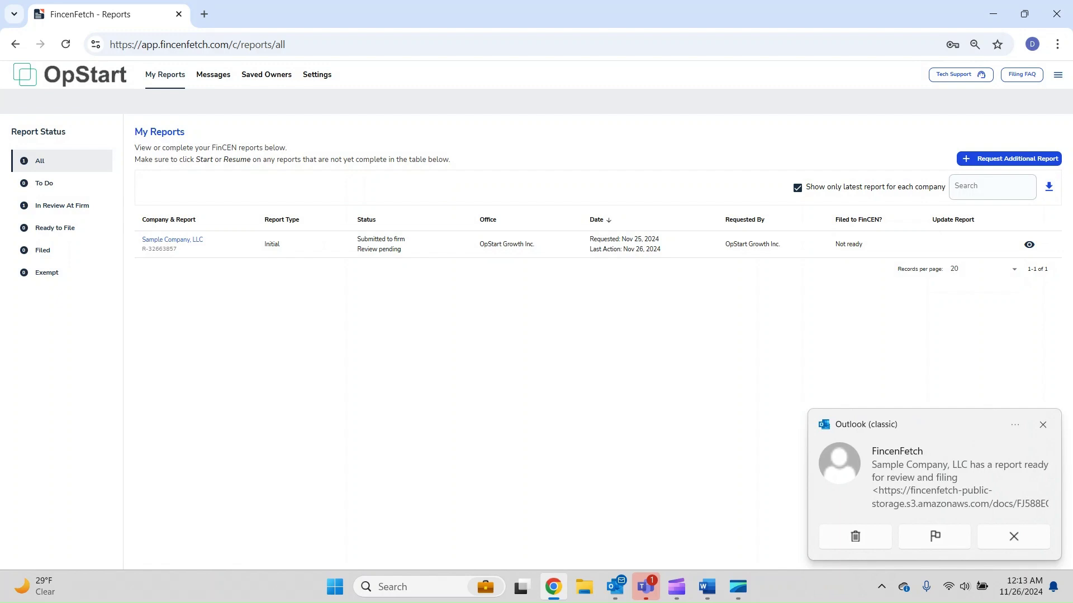
pyautogui.click(1042, 424)
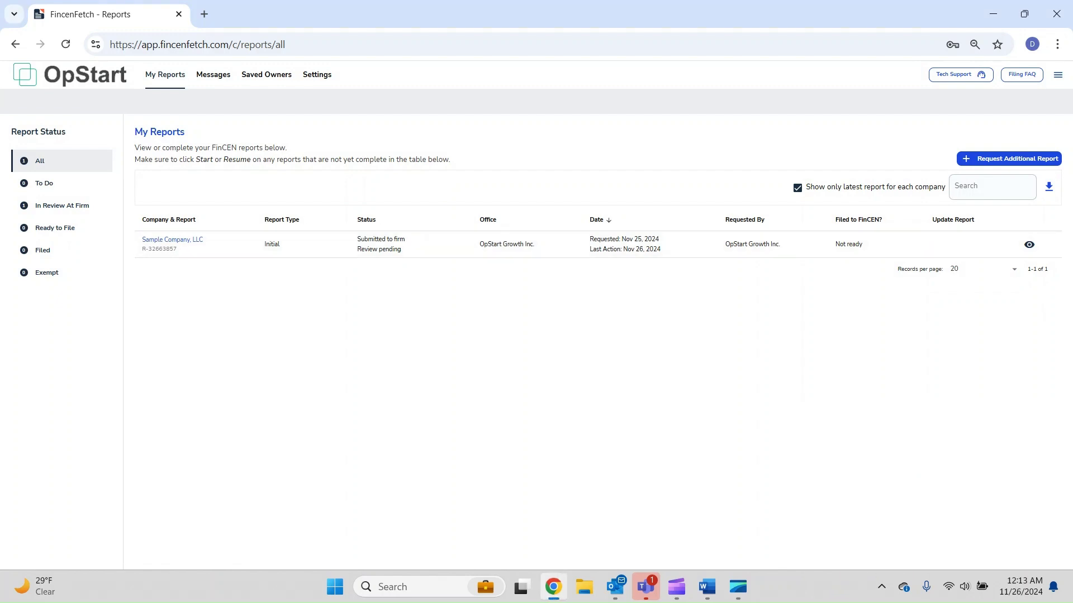